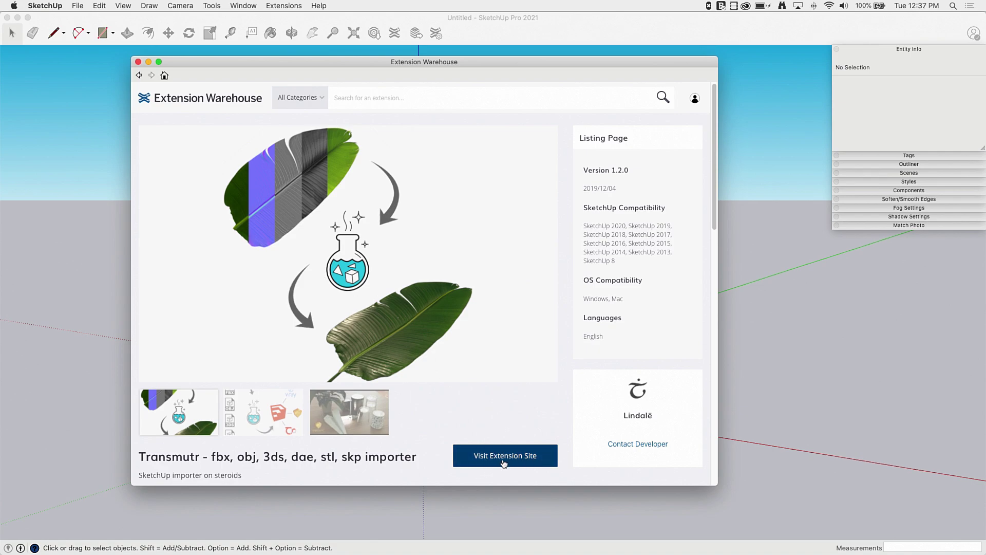
# Step: Review the Transmutr listing in the Extension Warehouse, including its supported formats and feature description, and close the warehouse window
pyautogui.scroll(-3, 529, 324)
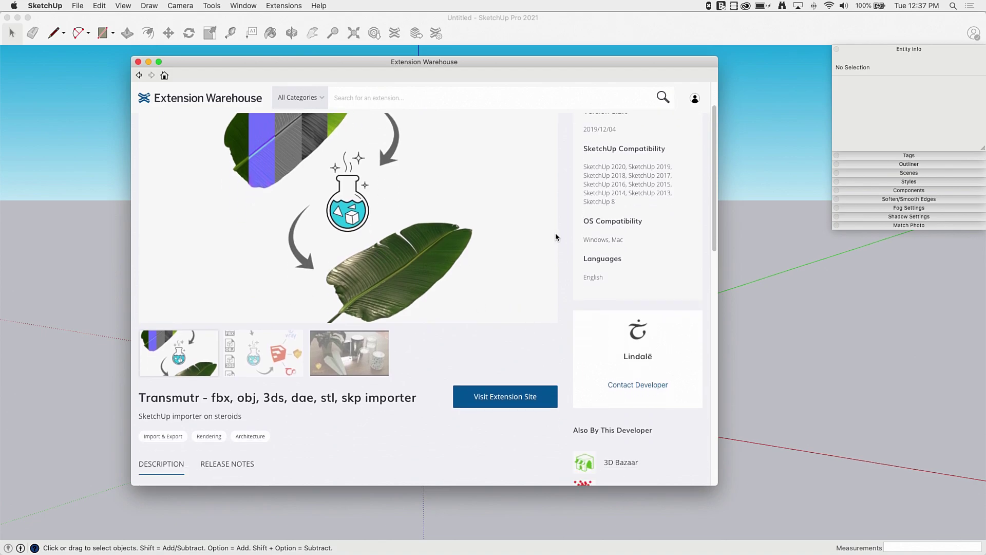
pyautogui.scroll(-4, 556, 235)
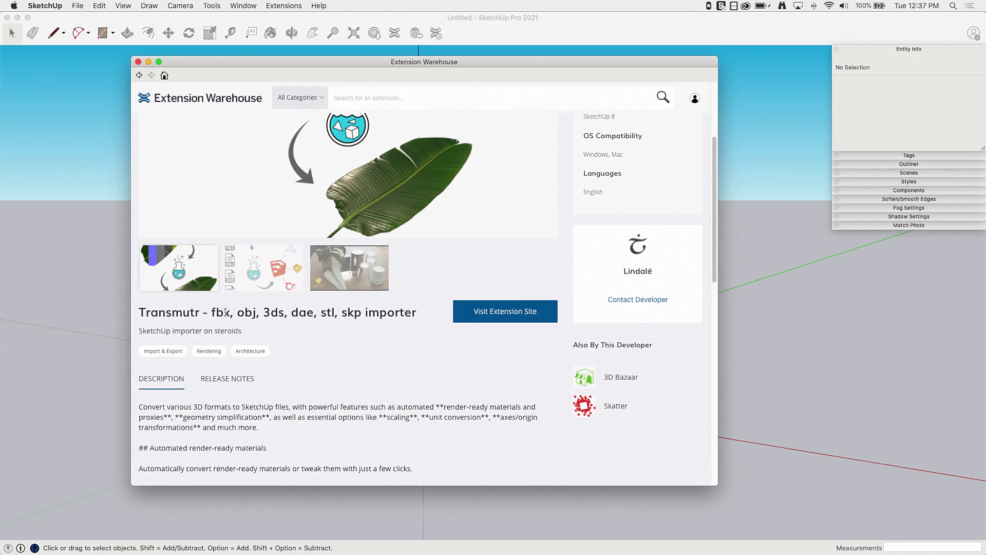
pyautogui.moveTo(210, 311); pyautogui.dragTo(338, 312)
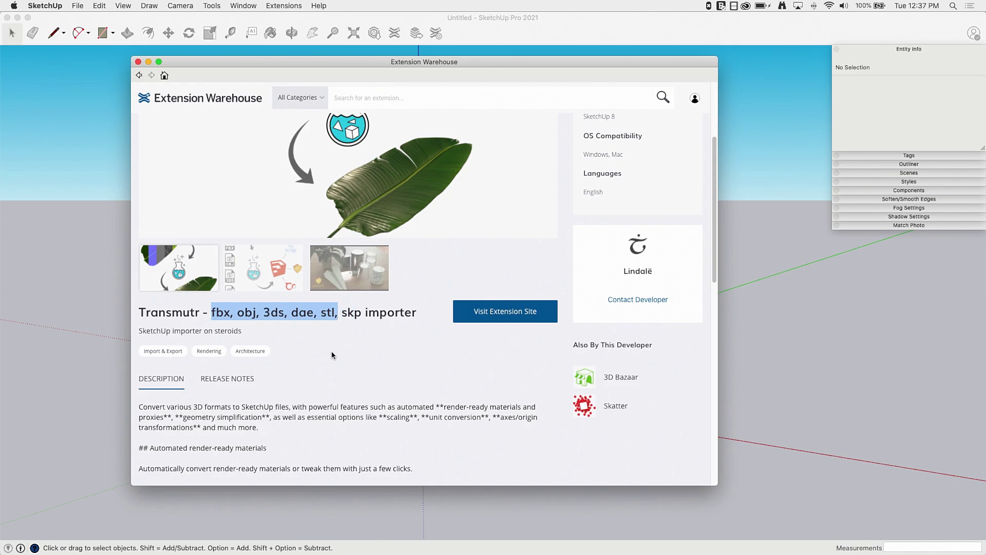
pyautogui.click(329, 348)
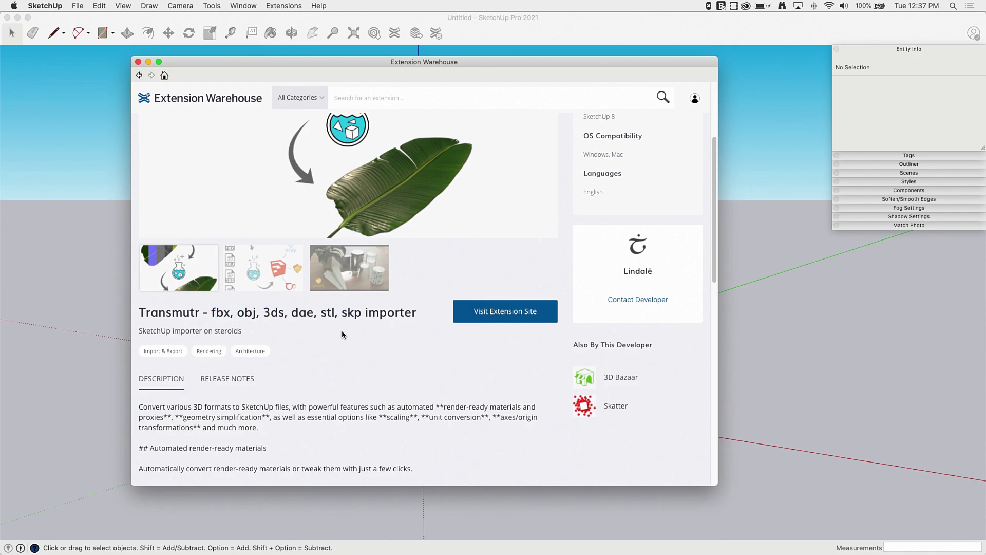
pyautogui.scroll(-6, 343, 344)
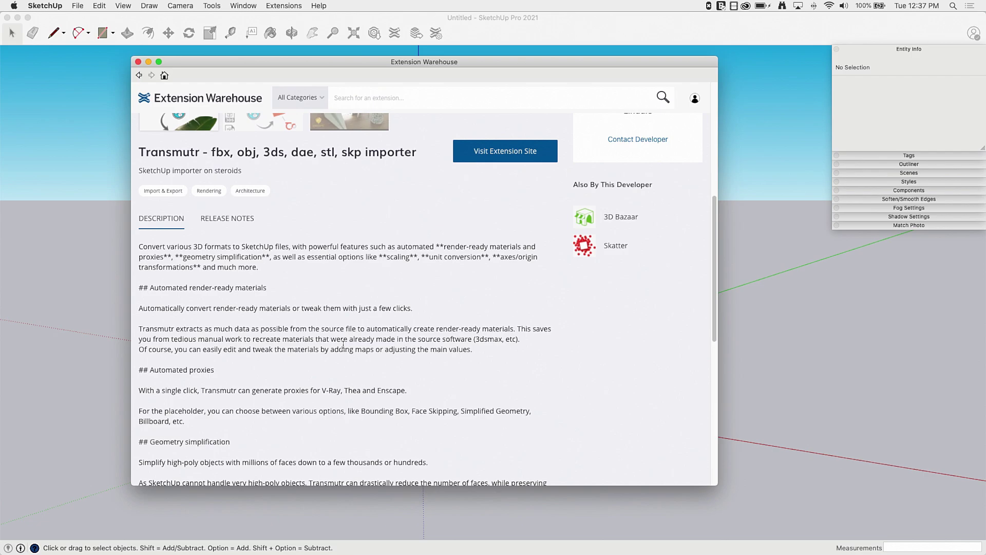
pyautogui.scroll(-5, 343, 343)
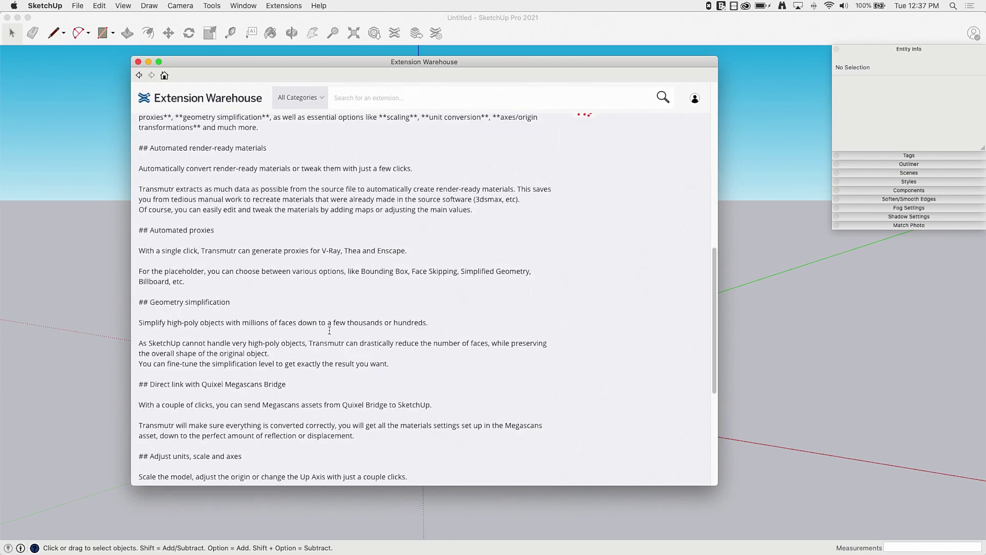
pyautogui.scroll(15, 296, 266)
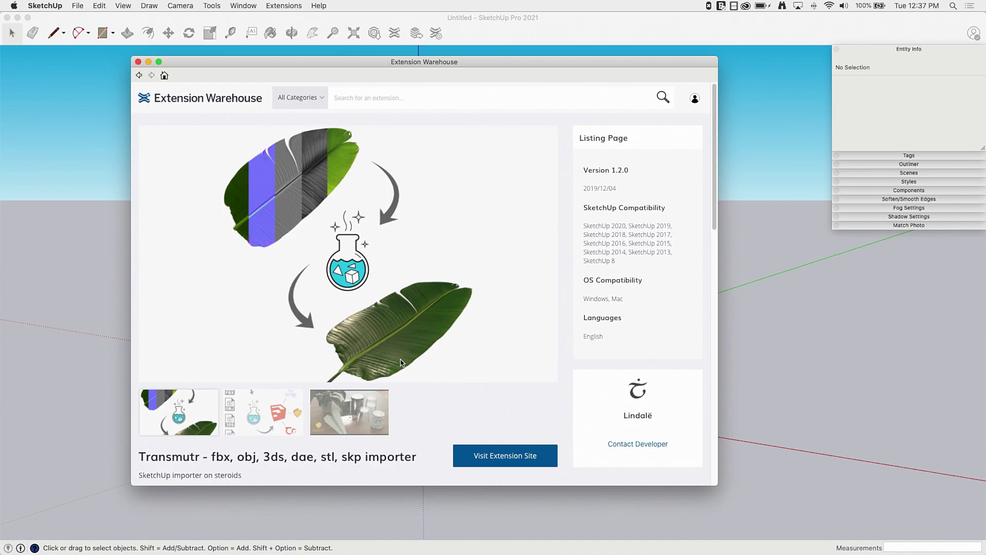
pyautogui.click(138, 61)
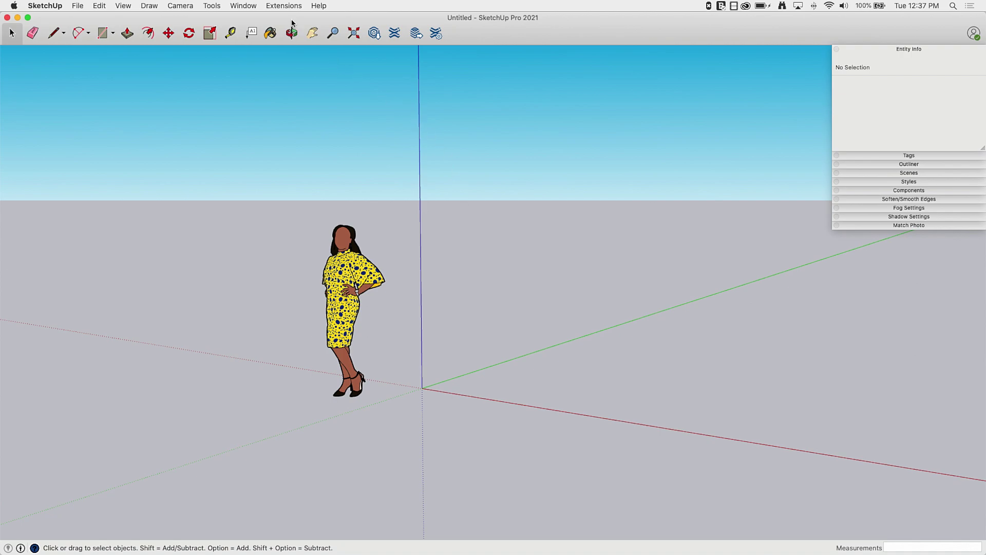
# Step: Start a Transmutr model import and open MiniFig.dae from the Desktop in Transmutr Studio
pyautogui.click(285, 6)
pyautogui.moveTo(285, 22)
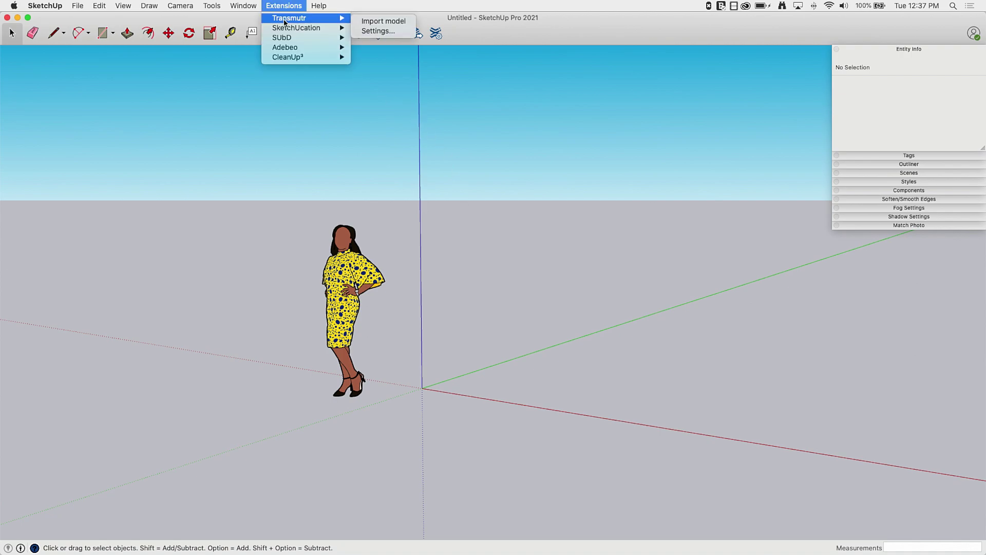
pyautogui.click(381, 23)
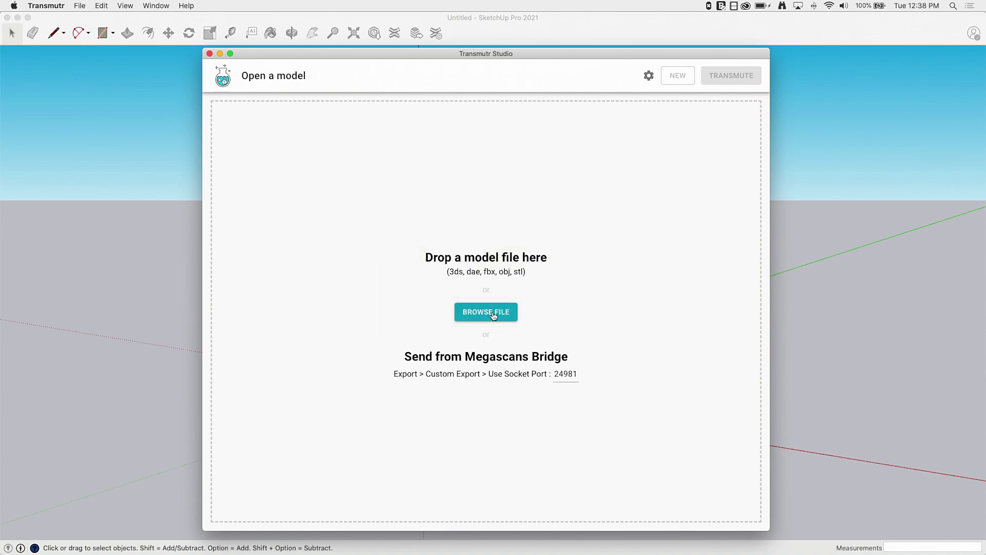
pyautogui.click(492, 312)
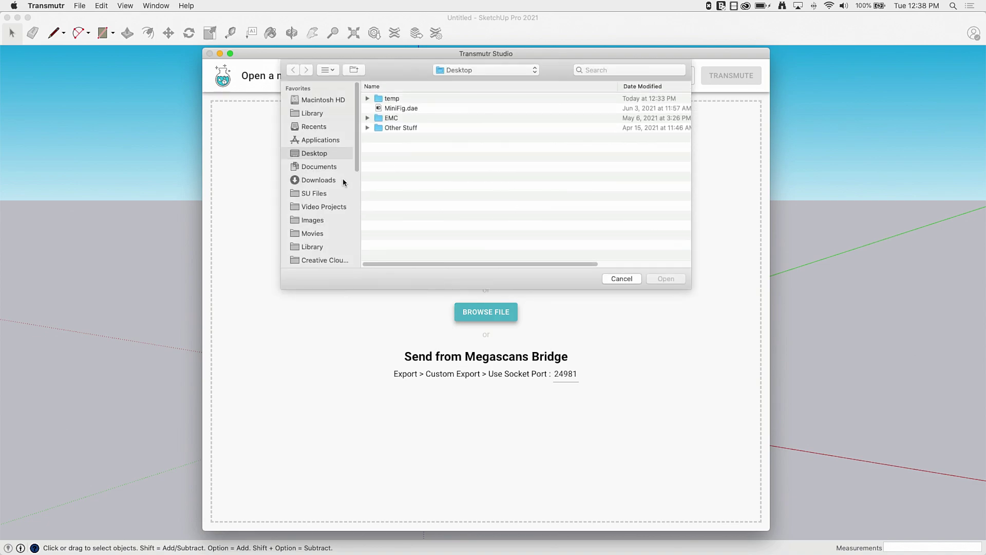
pyautogui.click(397, 110)
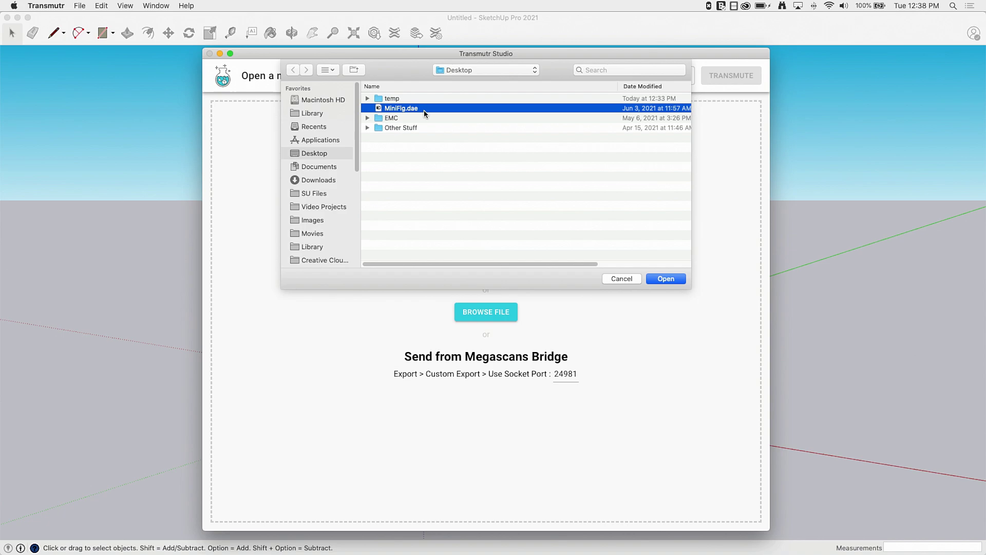
pyautogui.click(664, 279)
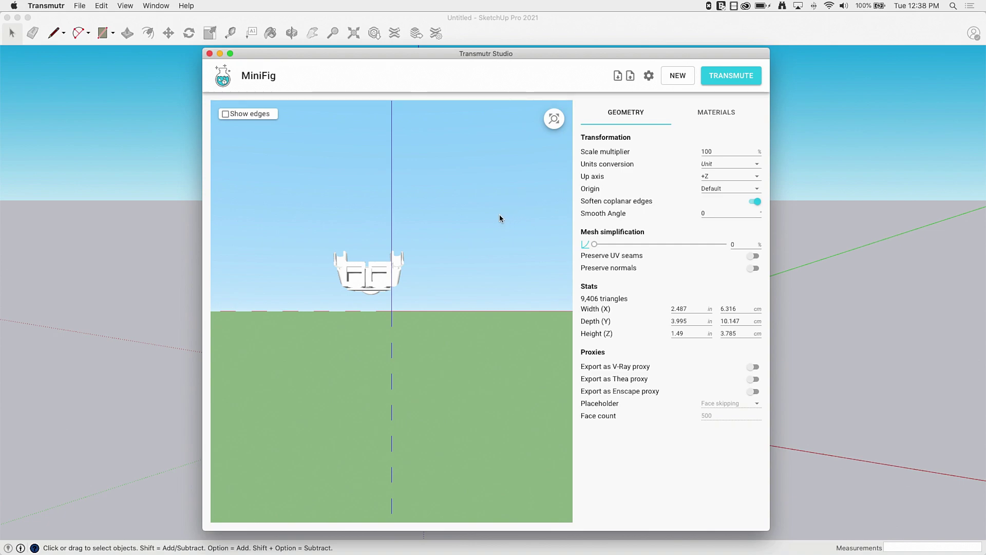
# Step: Set the MiniFig model's up axis to +Y to stand the figure upright
pyautogui.moveTo(482, 226); pyautogui.dragTo(407, 333)
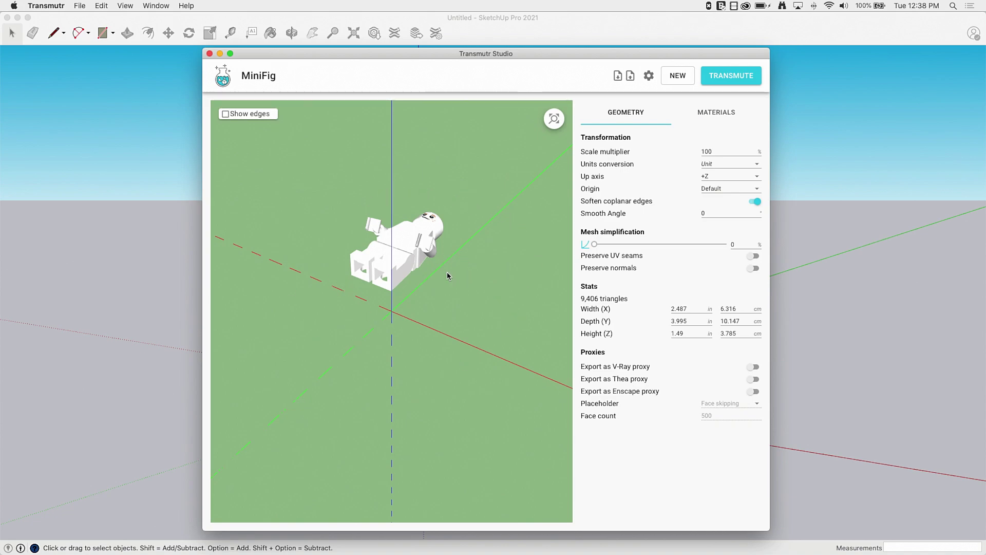
pyautogui.moveTo(460, 279); pyautogui.dragTo(412, 268)
pyautogui.moveTo(480, 287); pyautogui.dragTo(476, 321)
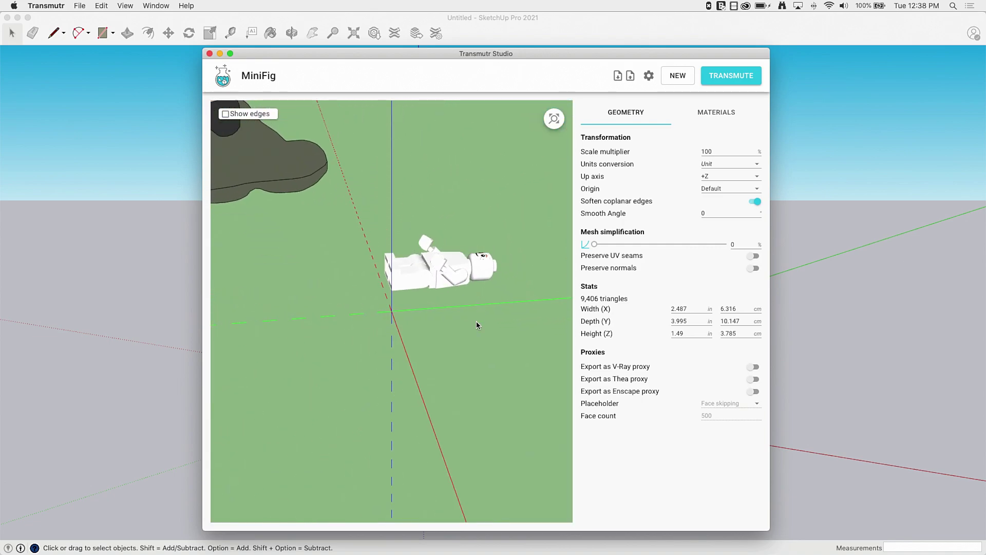
pyautogui.scroll(-5, 476, 322)
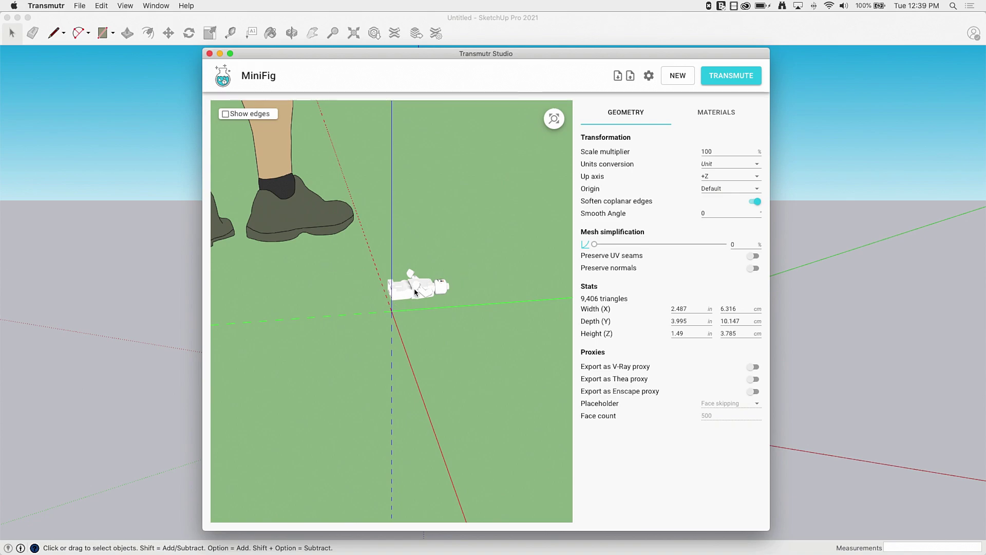
pyautogui.scroll(3, 415, 291)
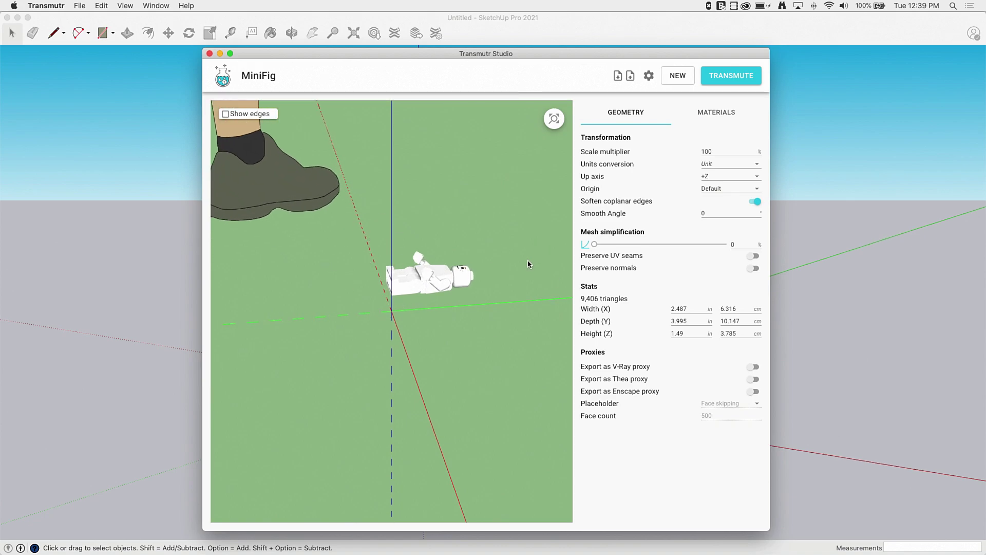
pyautogui.moveTo(528, 260); pyautogui.dragTo(518, 240)
pyautogui.moveTo(325, 287); pyautogui.dragTo(464, 303)
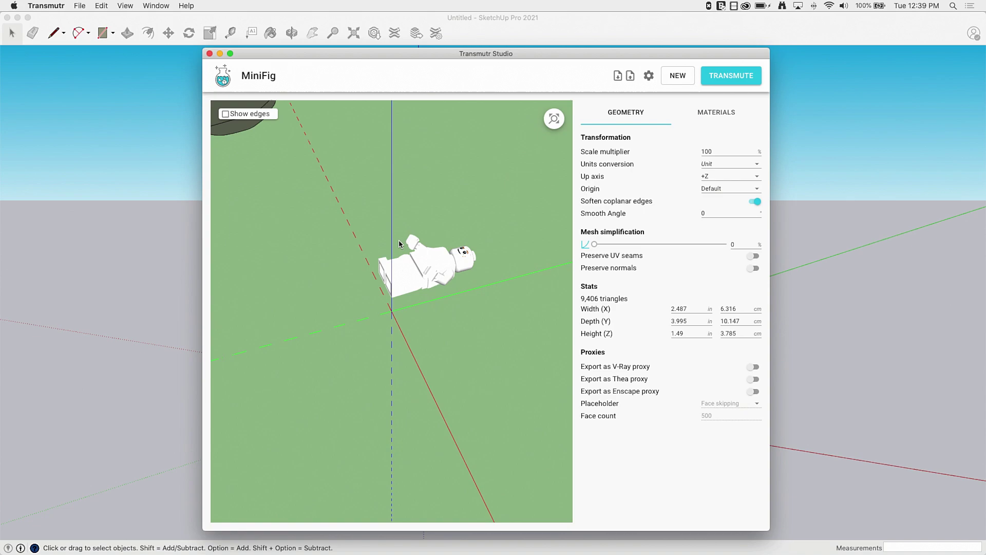
pyautogui.click(756, 177)
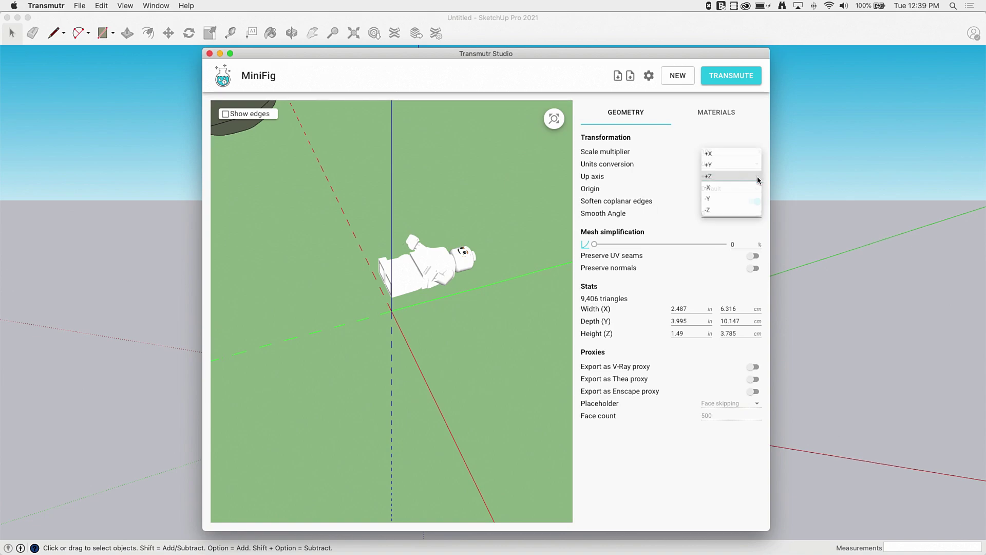
pyautogui.click(723, 170)
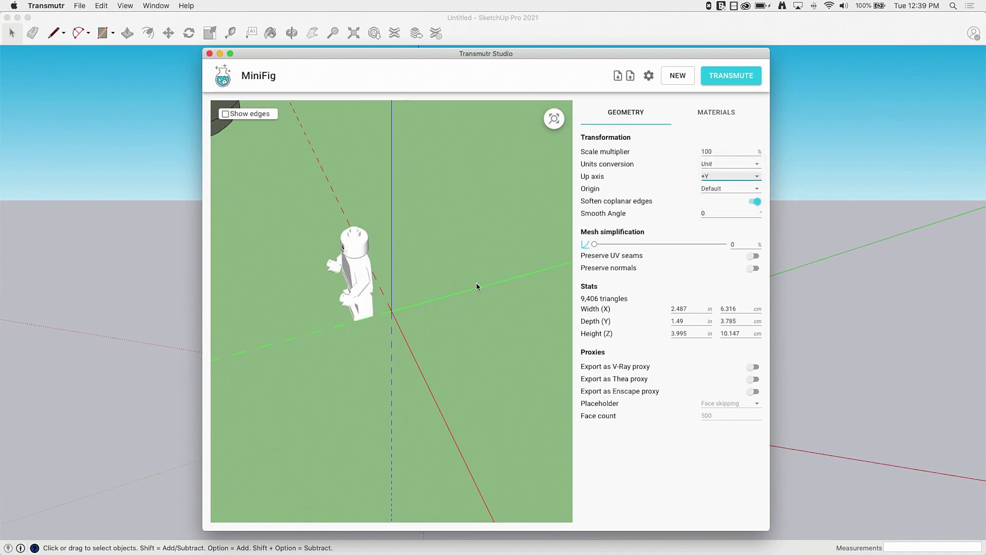
# Step: Examine the upright figure from several sides and display its edges to inspect the mesh density
pyautogui.moveTo(476, 272); pyautogui.dragTo(395, 298)
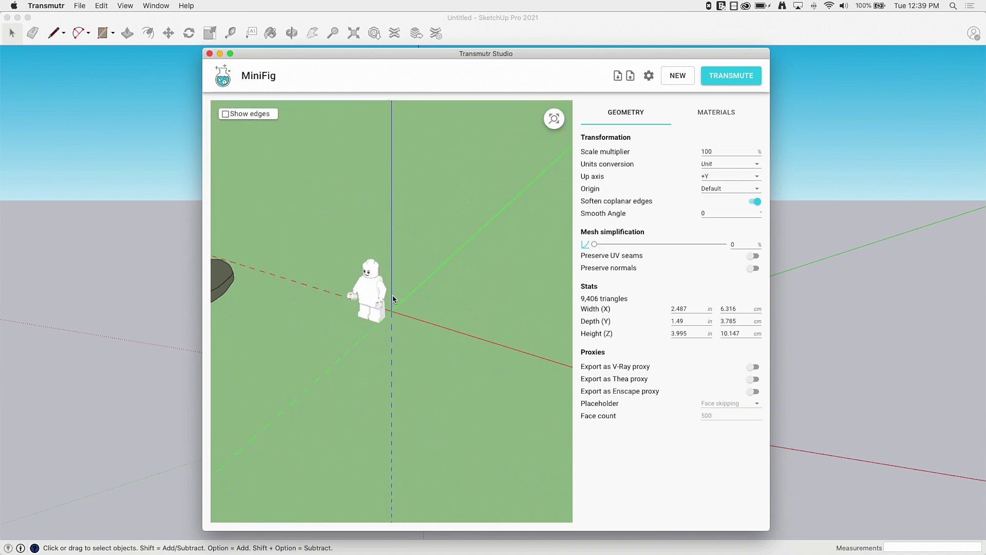
pyautogui.moveTo(314, 269); pyautogui.dragTo(332, 267)
pyautogui.scroll(5, 332, 267)
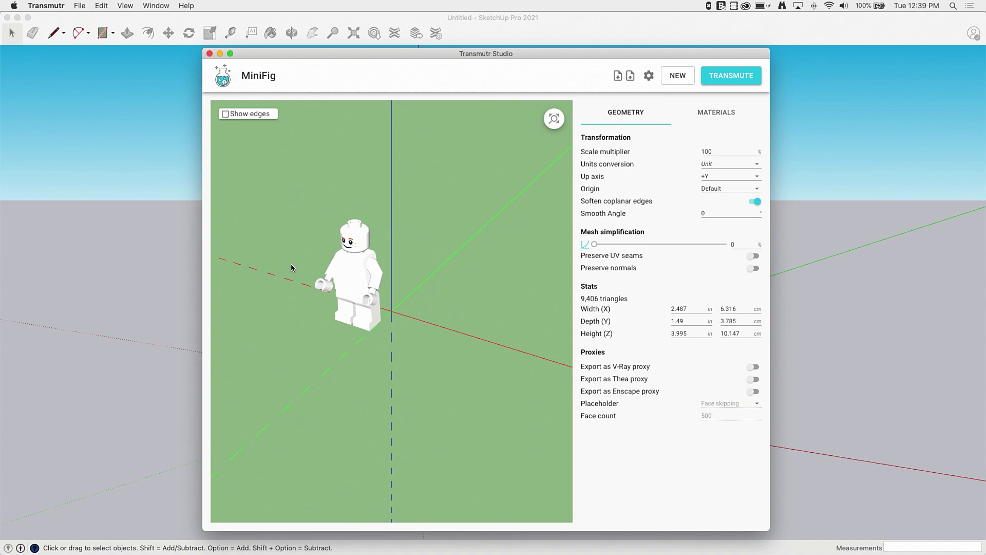
pyautogui.scroll(-3, 547, 427)
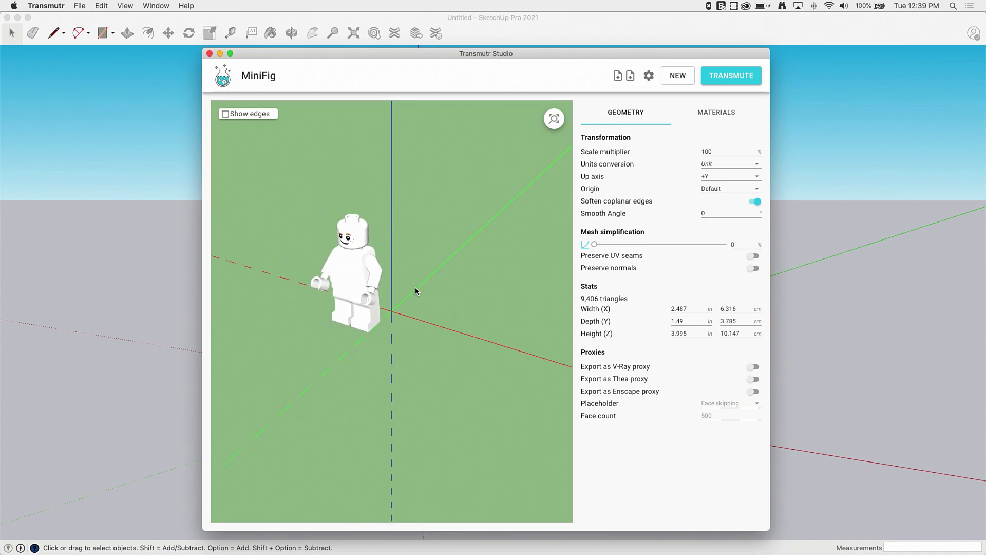
pyautogui.moveTo(415, 291); pyautogui.dragTo(483, 283)
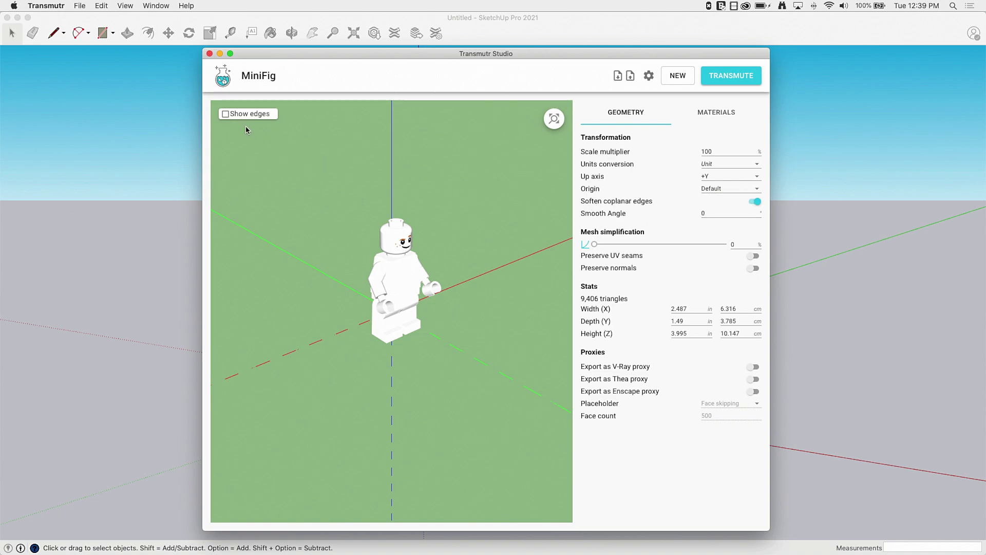
pyautogui.click(225, 114)
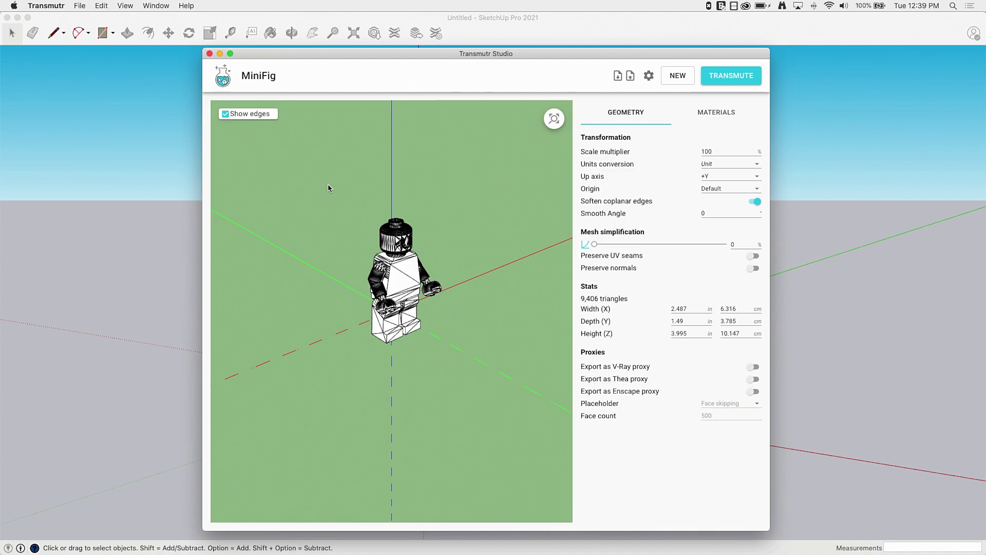
pyautogui.scroll(5, 462, 131)
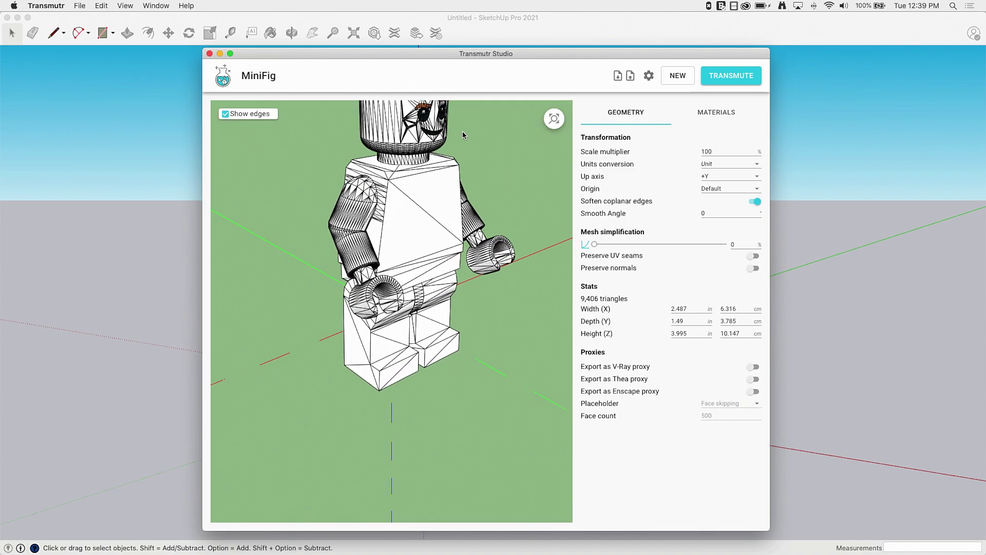
pyautogui.moveTo(462, 131); pyautogui.dragTo(460, 153)
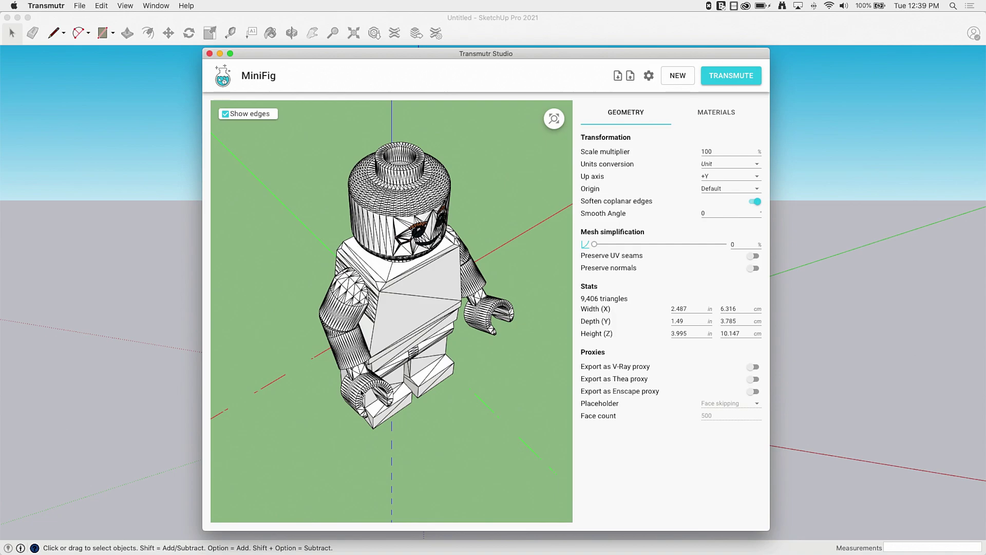
pyautogui.moveTo(435, 314); pyautogui.dragTo(292, 169)
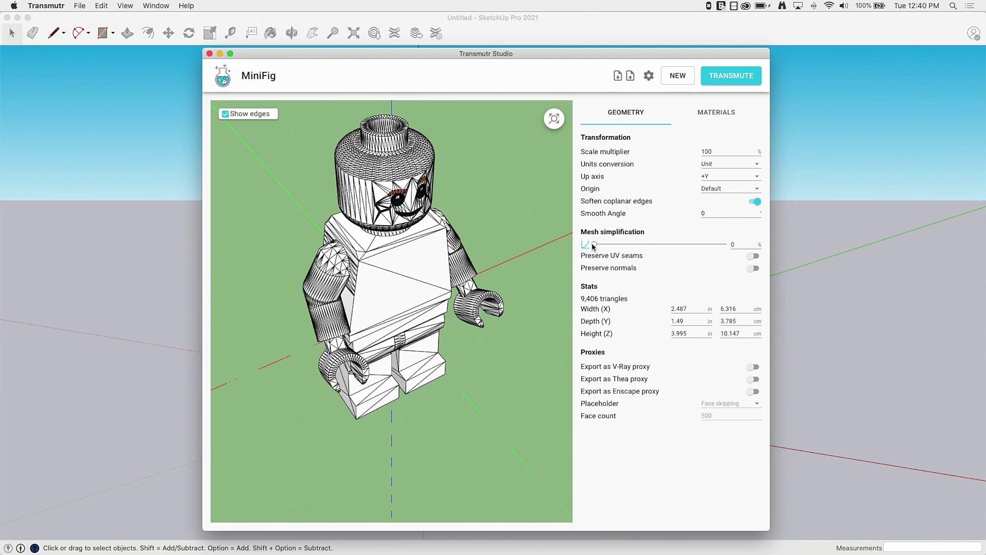
# Step: Try a mesh simplification of 53.01% and hide the edges to check the figure's surface
pyautogui.moveTo(594, 246); pyautogui.dragTo(633, 248)
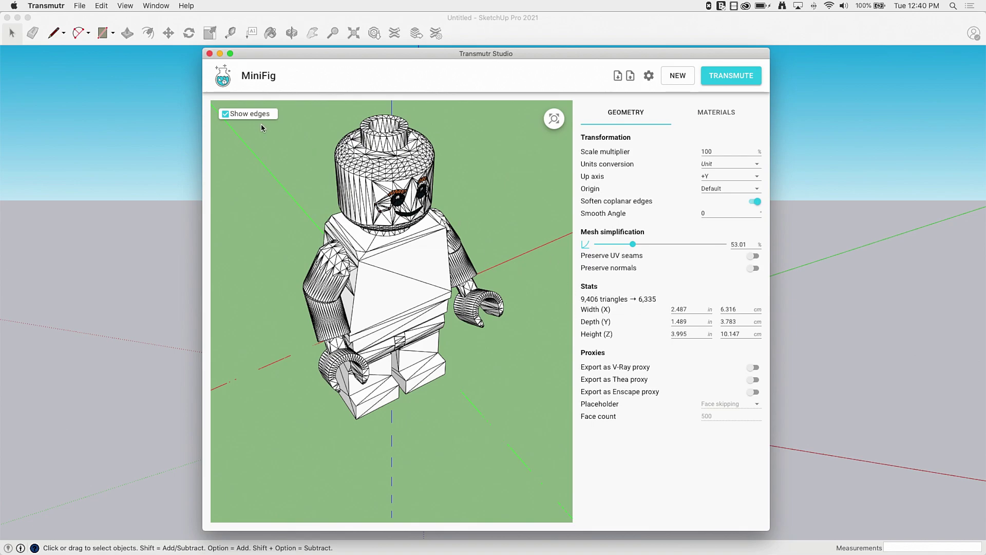
pyautogui.click(226, 114)
pyautogui.moveTo(534, 307)
pyautogui.mouseDown()
pyautogui.moveTo(515, 293)
pyautogui.moveTo(492, 298)
pyautogui.moveTo(534, 312)
pyautogui.moveTo(544, 301)
pyautogui.moveTo(531, 321)
pyautogui.moveTo(524, 315)
pyautogui.mouseUp()
pyautogui.scroll(-3, 493, 306)
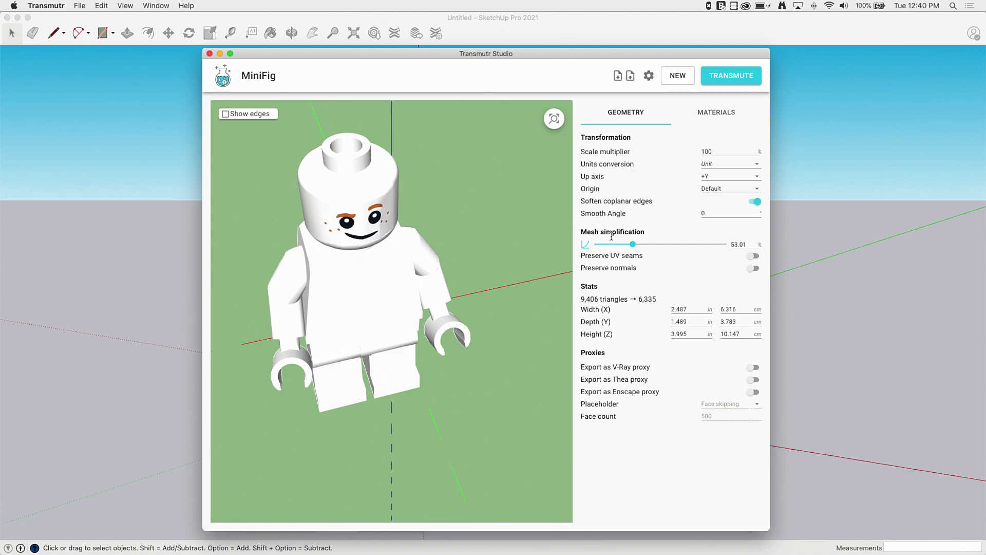
# Step: Set the mesh simplification to 75% and check the figure's shape with edges shown and hidden
pyautogui.moveTo(633, 248); pyautogui.dragTo(661, 249)
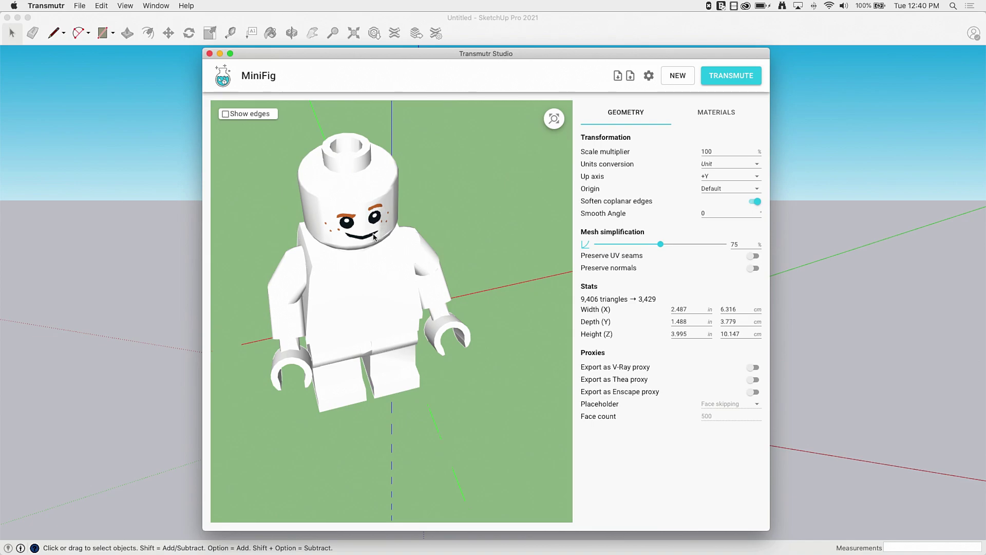
pyautogui.moveTo(373, 237); pyautogui.dragTo(360, 216)
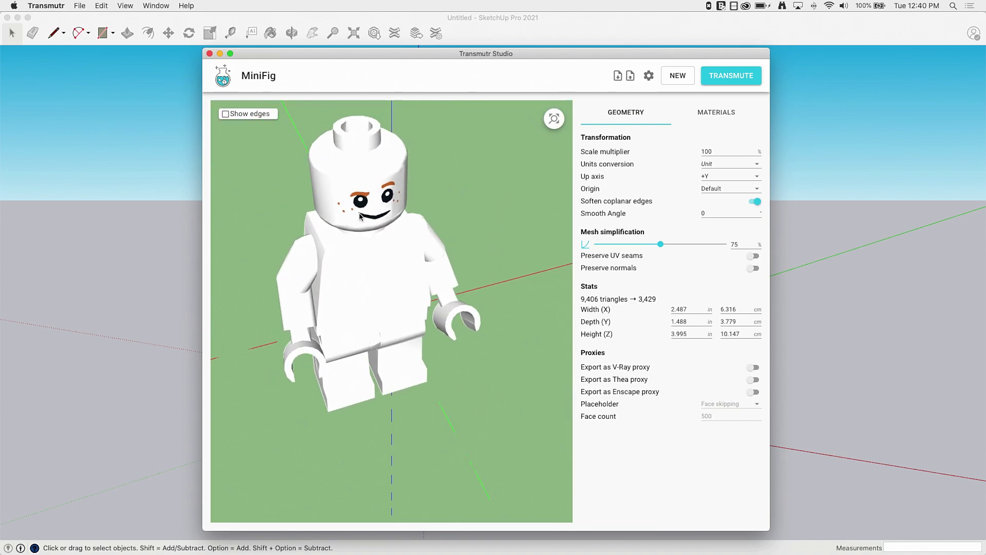
pyautogui.click(226, 115)
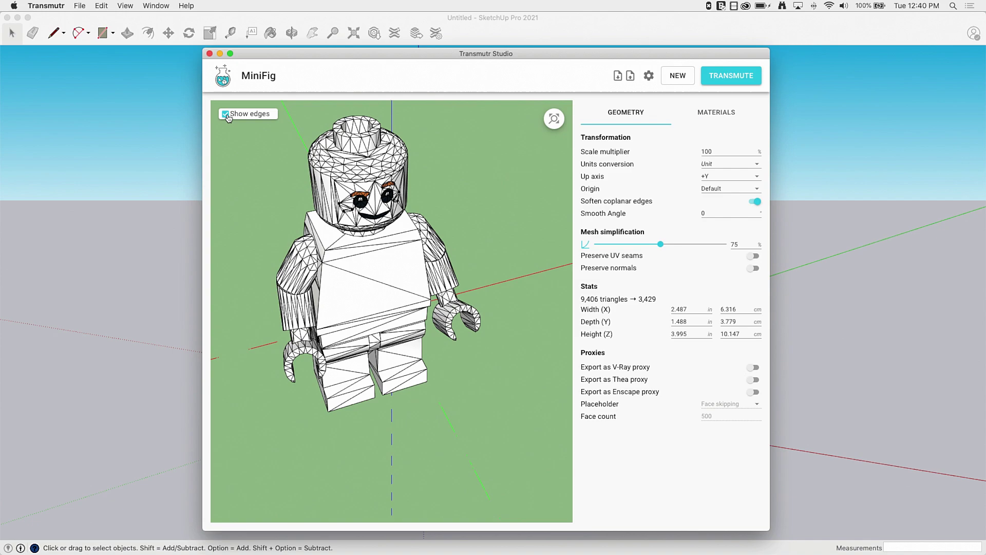
pyautogui.click(228, 117)
pyautogui.moveTo(453, 267)
pyautogui.mouseDown()
pyautogui.moveTo(501, 277)
pyautogui.moveTo(442, 257)
pyautogui.mouseUp()
pyautogui.scroll(3, 436, 254)
pyautogui.scroll(-3, 434, 251)
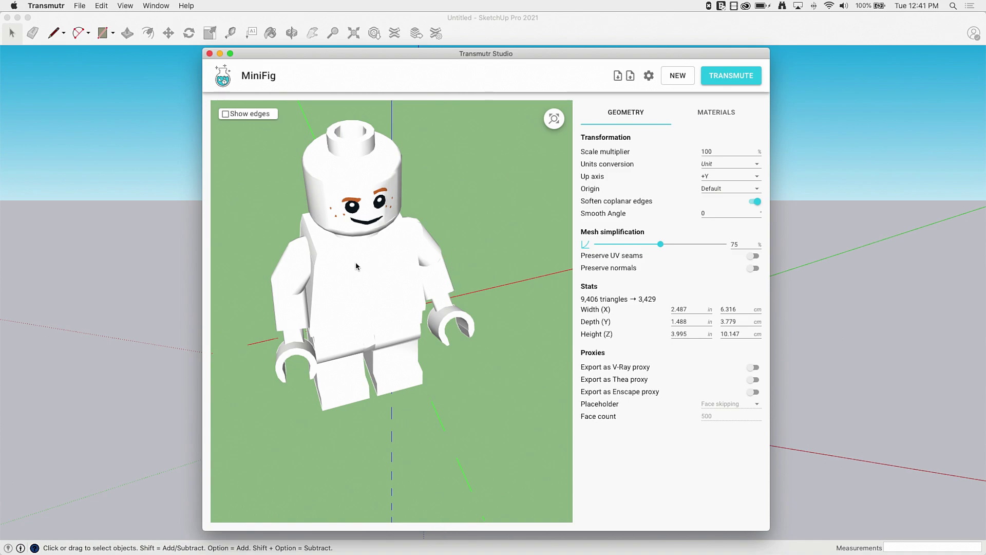
pyautogui.moveTo(474, 337)
pyautogui.mouseDown()
pyautogui.moveTo(539, 294)
pyautogui.moveTo(504, 303)
pyautogui.moveTo(481, 333)
pyautogui.mouseUp()
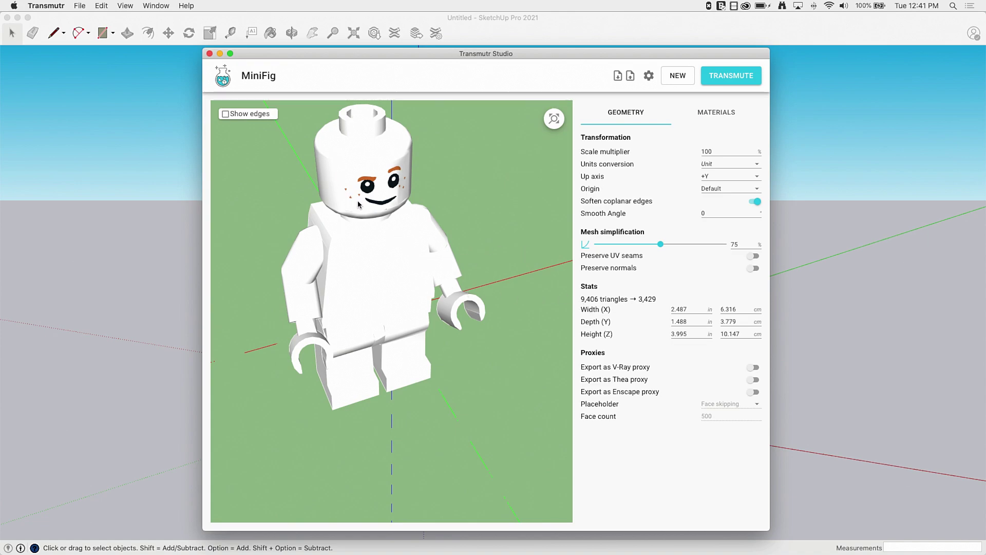
# Step: Try stronger mesh simplification on the figure, first at 98.85% and again at about 88%
pyautogui.moveTo(661, 244)
pyautogui.mouseDown()
pyautogui.moveTo(595, 251)
pyautogui.moveTo(661, 245)
pyautogui.mouseUp()
pyautogui.moveTo(663, 248); pyautogui.dragTo(724, 251)
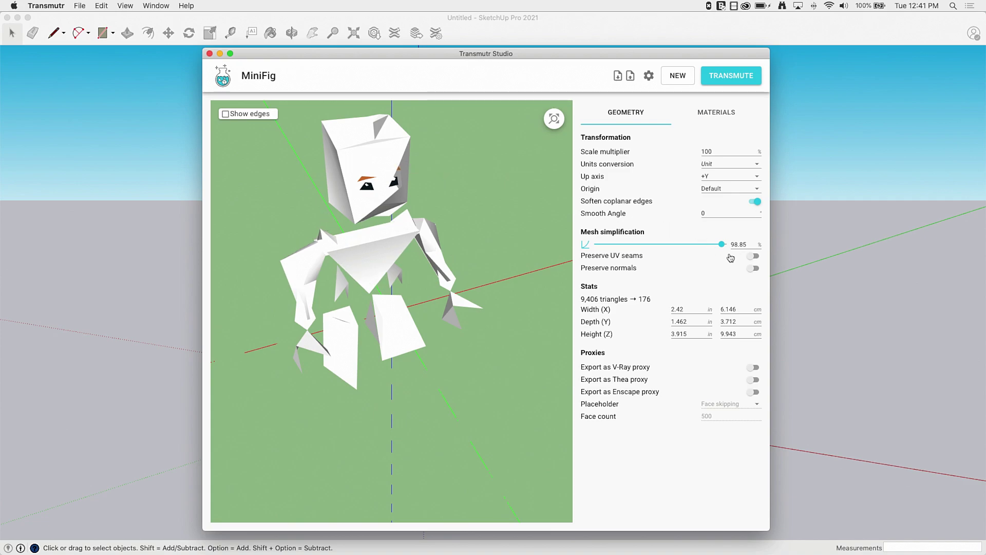
pyautogui.moveTo(722, 244); pyautogui.dragTo(688, 245)
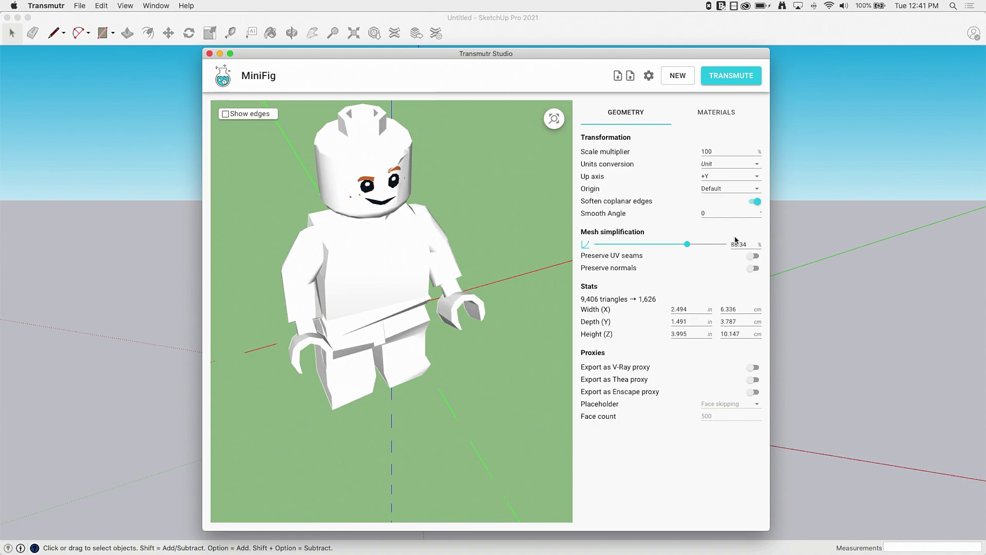
# Step: Set the mesh simplification to 79.63% and check the figure with its edges shown and hidden
pyautogui.moveTo(686, 245); pyautogui.dragTo(672, 248)
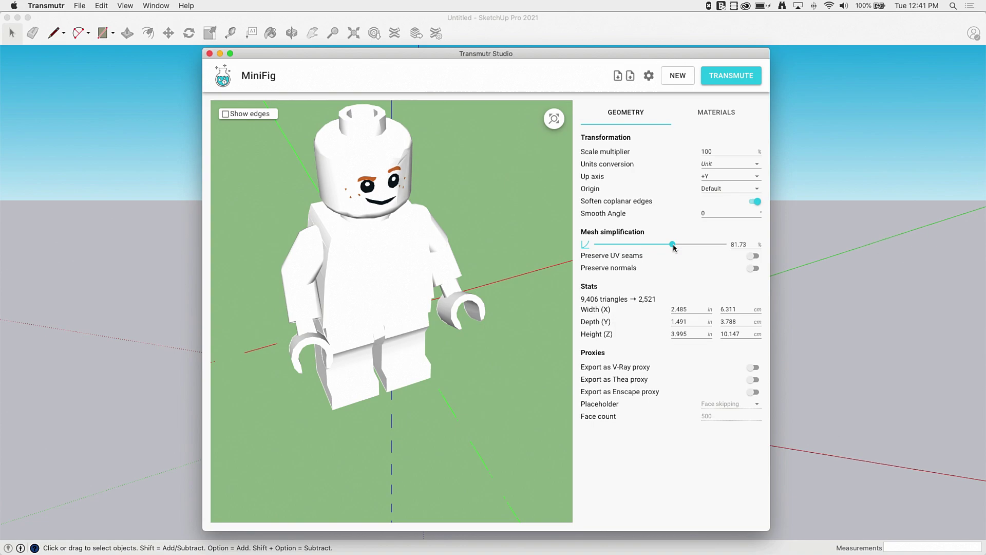
pyautogui.moveTo(674, 247); pyautogui.dragTo(669, 249)
pyautogui.moveTo(470, 215)
pyautogui.mouseDown()
pyautogui.moveTo(406, 211)
pyautogui.moveTo(458, 226)
pyautogui.moveTo(496, 204)
pyautogui.moveTo(531, 221)
pyautogui.moveTo(543, 198)
pyautogui.moveTo(467, 202)
pyautogui.moveTo(481, 220)
pyautogui.moveTo(476, 196)
pyautogui.moveTo(476, 212)
pyautogui.mouseUp()
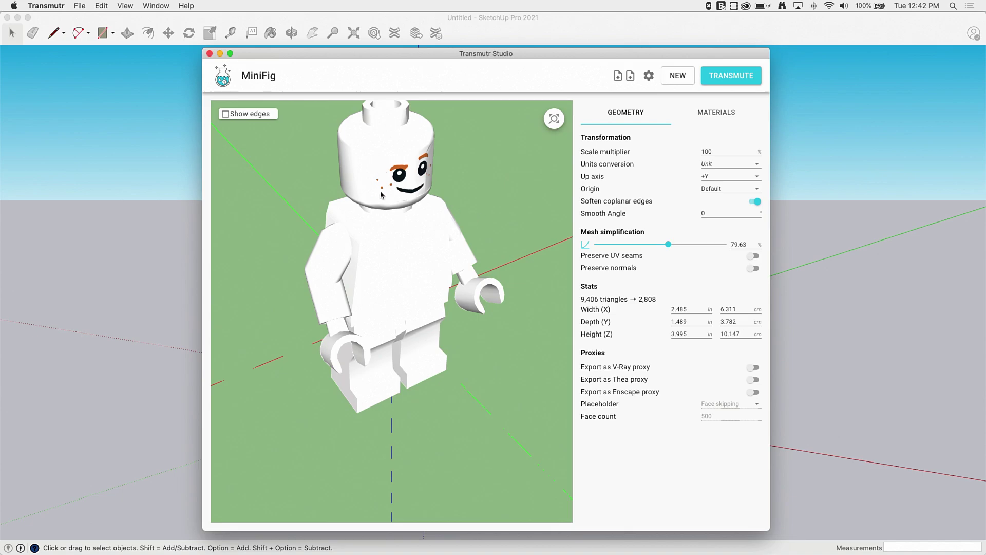
pyautogui.click(225, 114)
pyautogui.scroll(2, 401, 168)
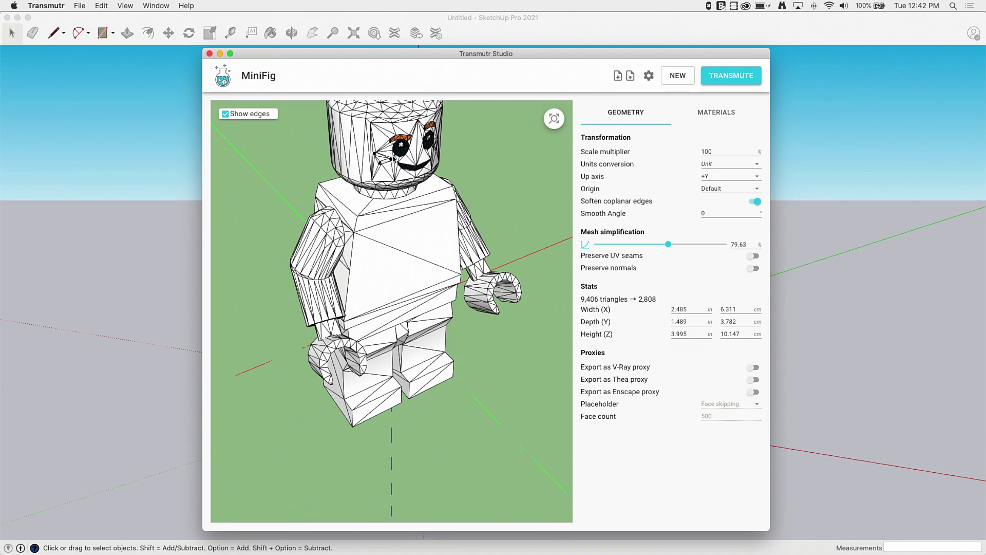
pyautogui.scroll(2, 396, 141)
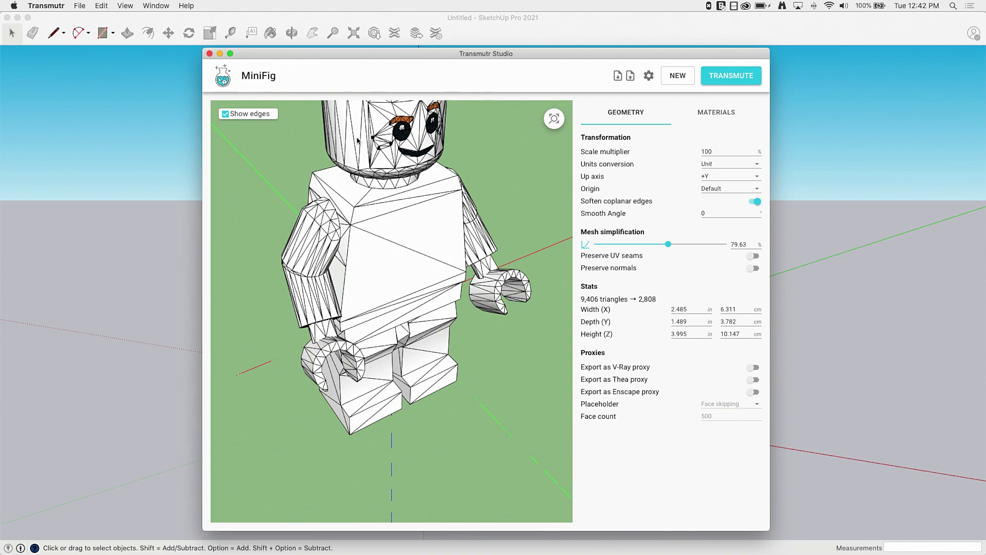
pyautogui.click(226, 114)
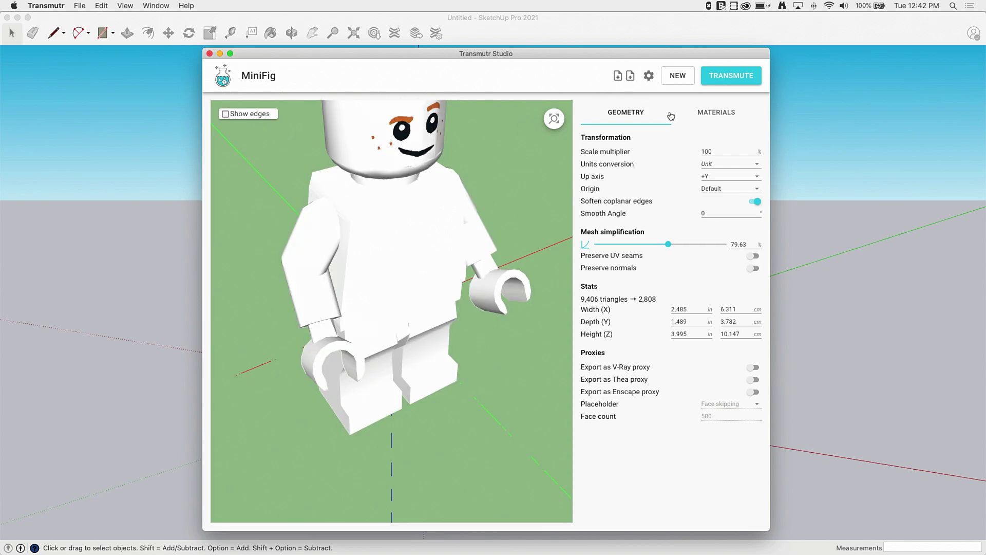
# Step: Review the model's materials and examine the simplified figure from several angles alongside its geometry settings
pyautogui.click(716, 112)
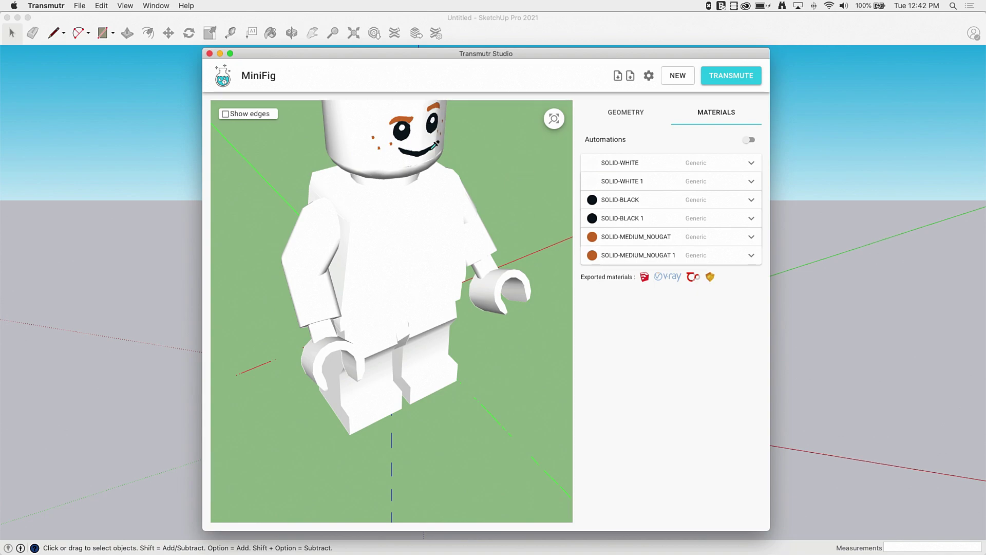
pyautogui.click(623, 111)
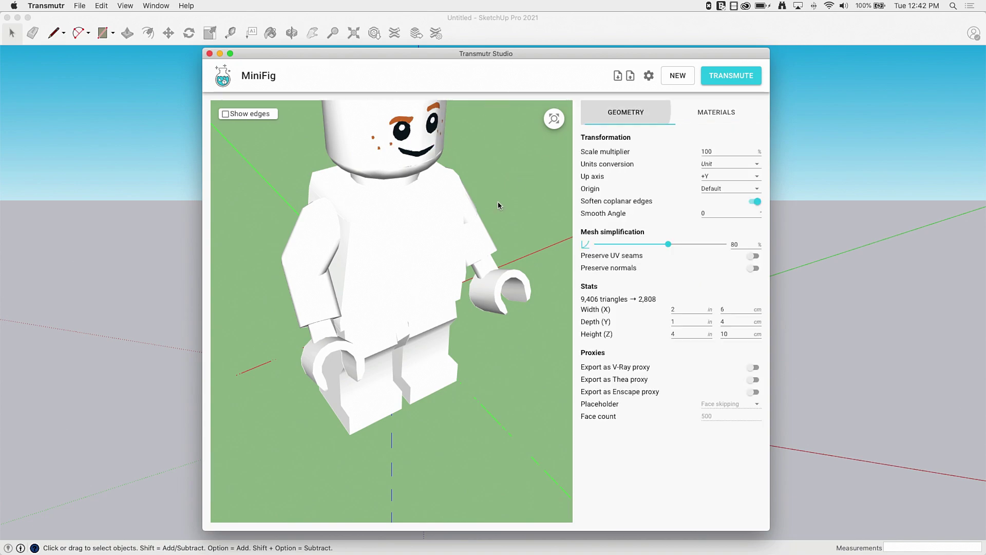
pyautogui.scroll(-3, 482, 250)
pyautogui.scroll(-2, 482, 250)
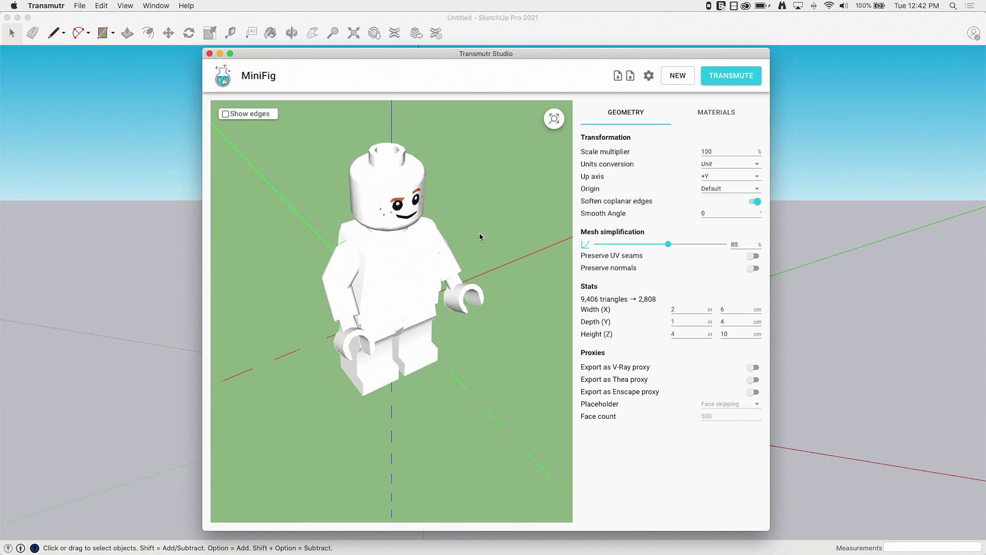
pyautogui.moveTo(479, 234); pyautogui.dragTo(464, 206)
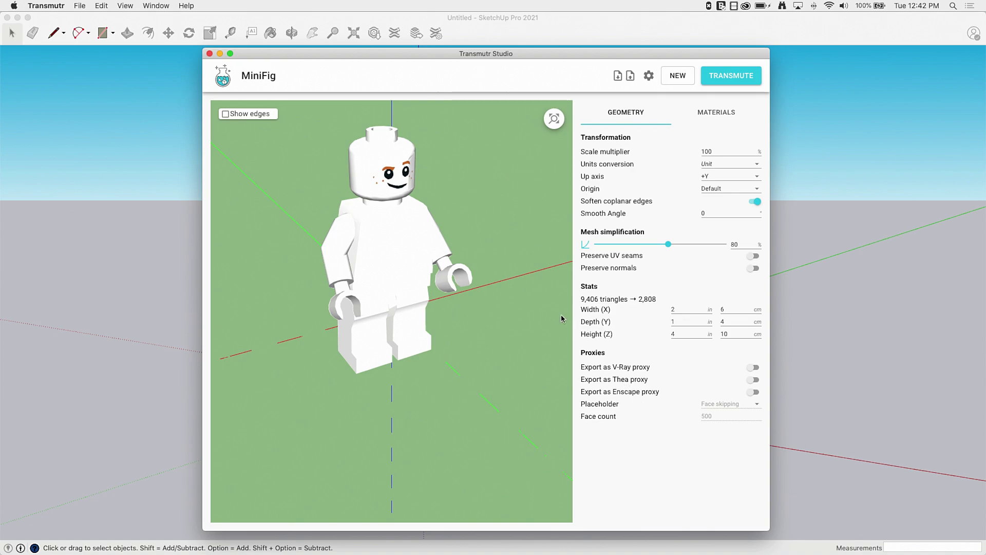
pyautogui.moveTo(439, 315)
pyautogui.mouseDown()
pyautogui.moveTo(485, 300)
pyautogui.moveTo(464, 297)
pyautogui.moveTo(431, 322)
pyautogui.mouseUp()
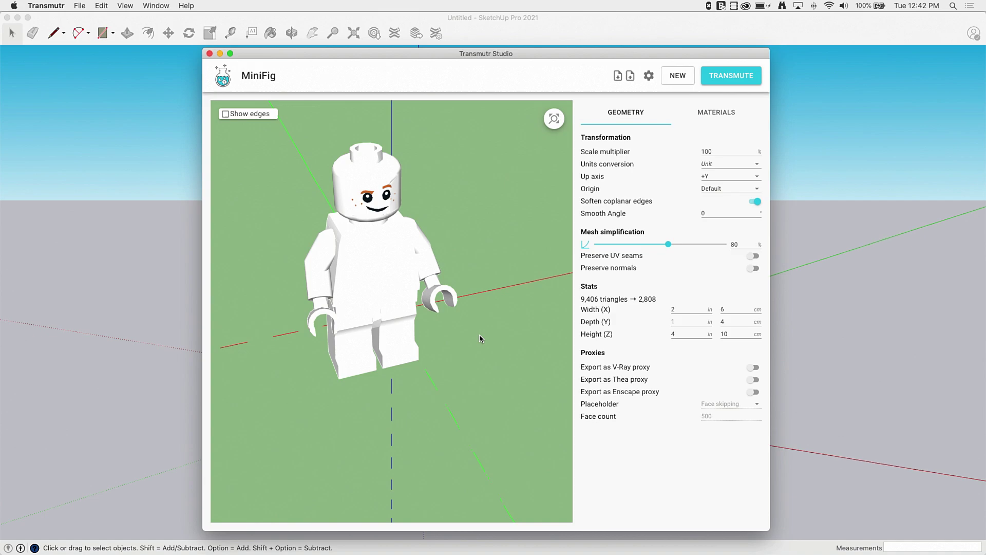
pyautogui.moveTo(479, 334); pyautogui.dragTo(492, 335)
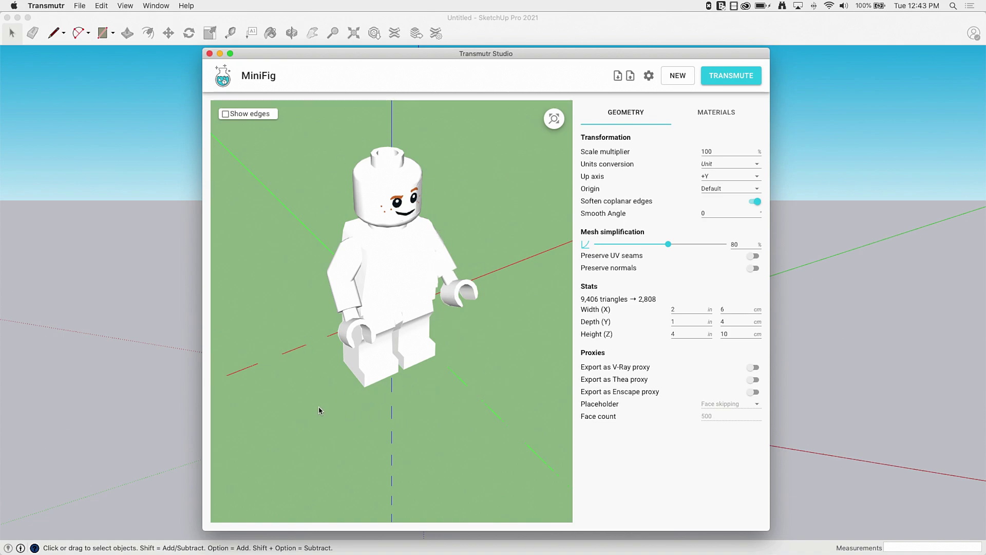
pyautogui.moveTo(496, 276)
pyautogui.mouseDown()
pyautogui.moveTo(460, 269)
pyautogui.moveTo(486, 273)
pyautogui.mouseUp()
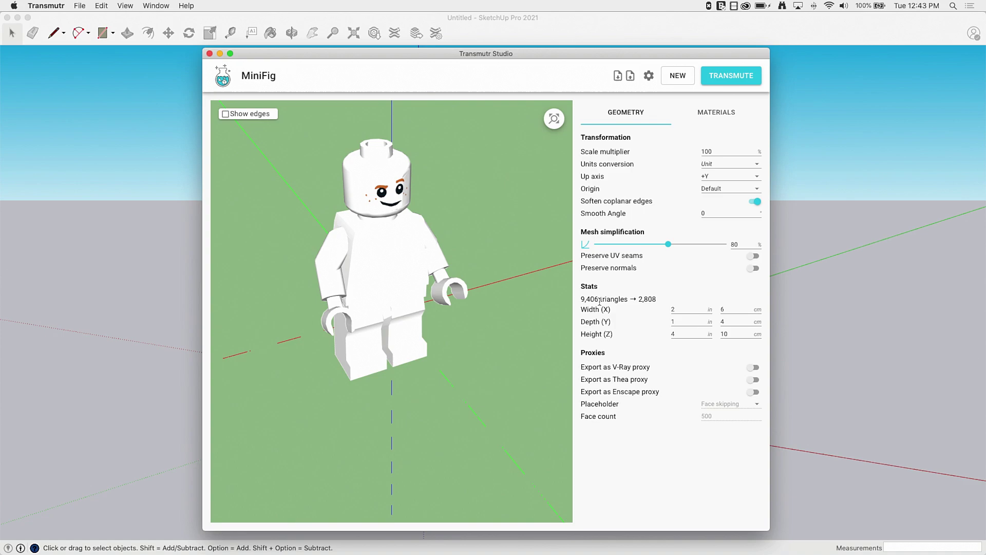
# Step: Transmute the simplified model and save it as MiniFig.skp on the Desktop
pyautogui.click(722, 78)
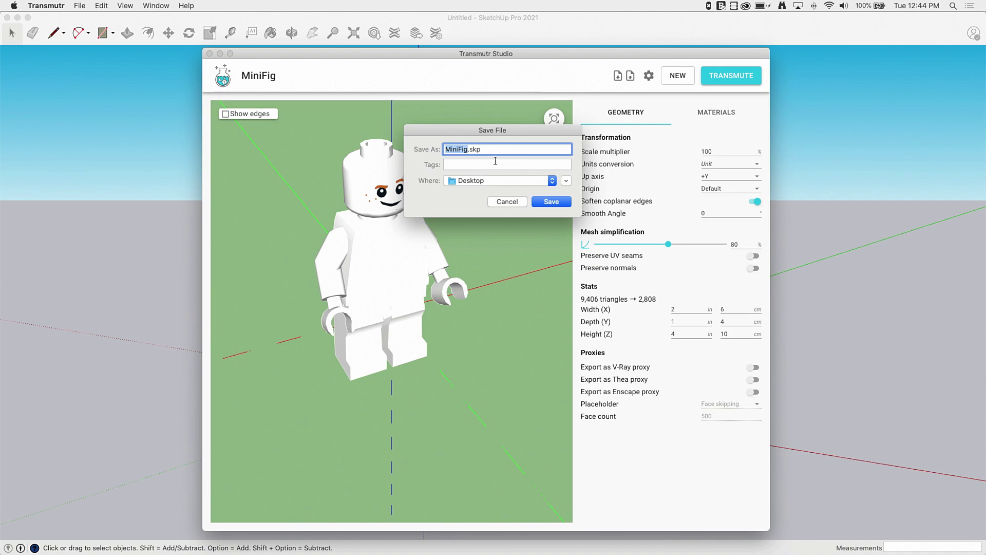
pyautogui.tripleClick(459, 149)
pyautogui.click(540, 203)
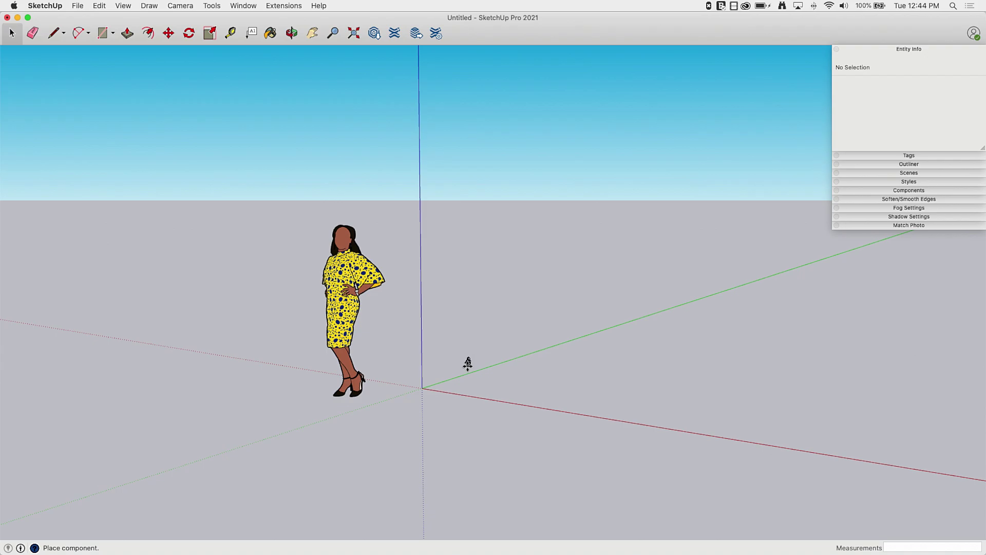
# Step: Place the MiniFig component at the origin in SketchUp and inspect it from the front
pyautogui.scroll(5, 418, 381)
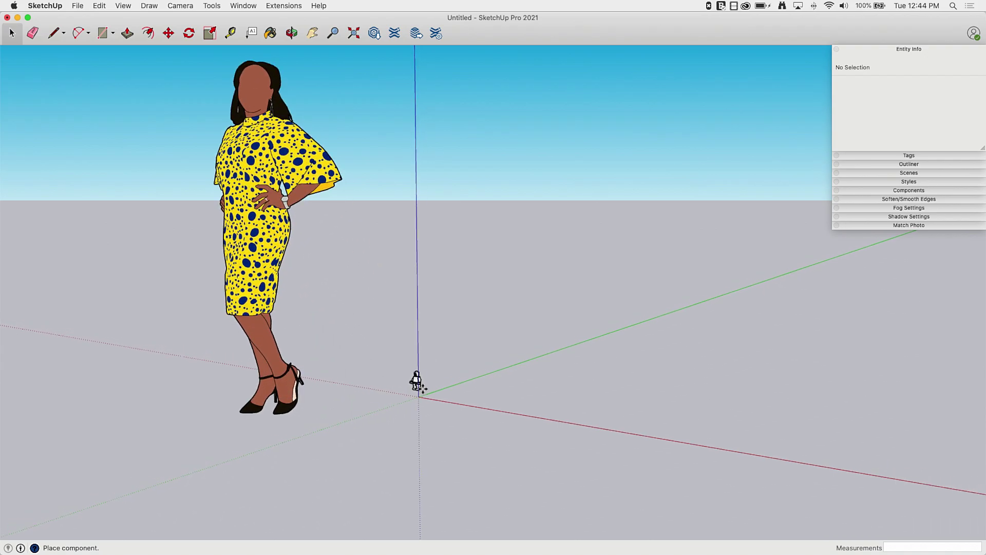
pyautogui.click(419, 393)
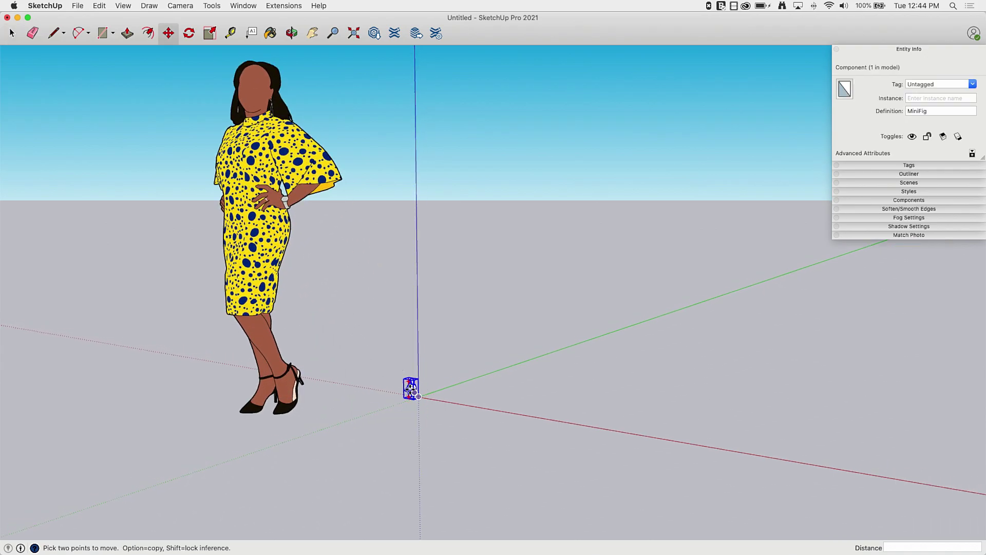
pyautogui.scroll(5, 414, 390)
pyautogui.scroll(8, 393, 404)
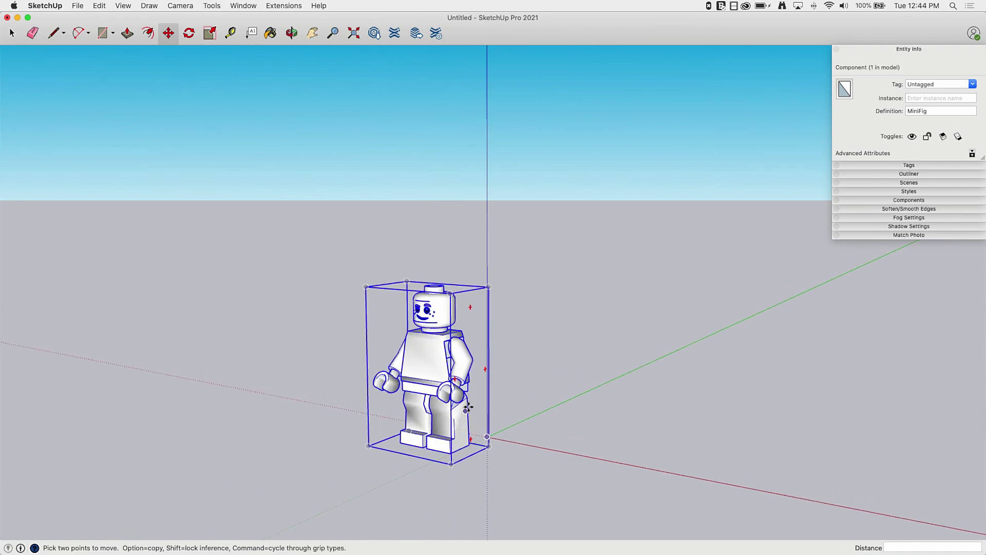
pyautogui.moveTo(504, 357); pyautogui.dragTo(700, 375, button='middle')
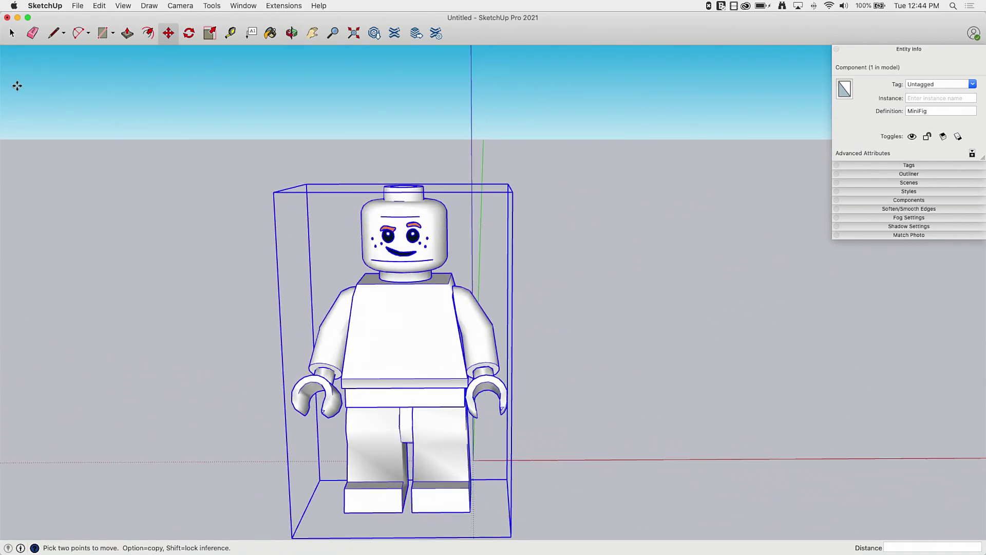
# Step: Open the MiniFig component's nested groups down to the hands and select all of the hands' geometry
pyautogui.click(12, 33)
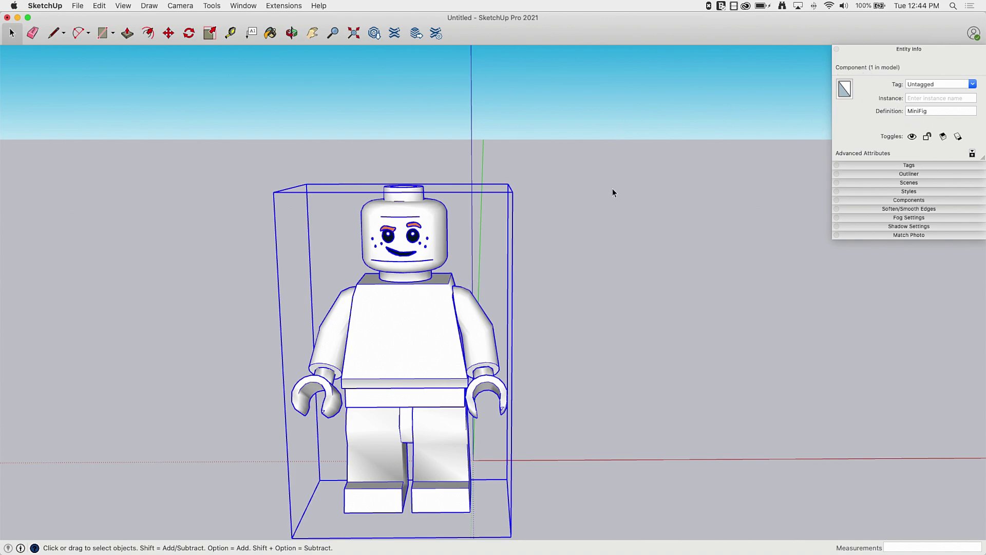
pyautogui.moveTo(680, 246); pyautogui.dragTo(546, 279, button='middle')
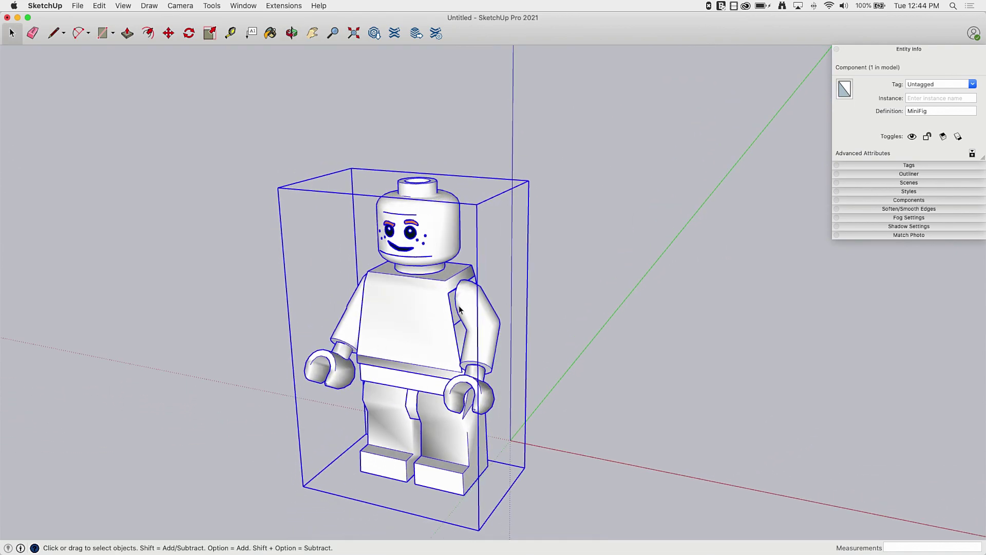
pyautogui.doubleClick(416, 289)
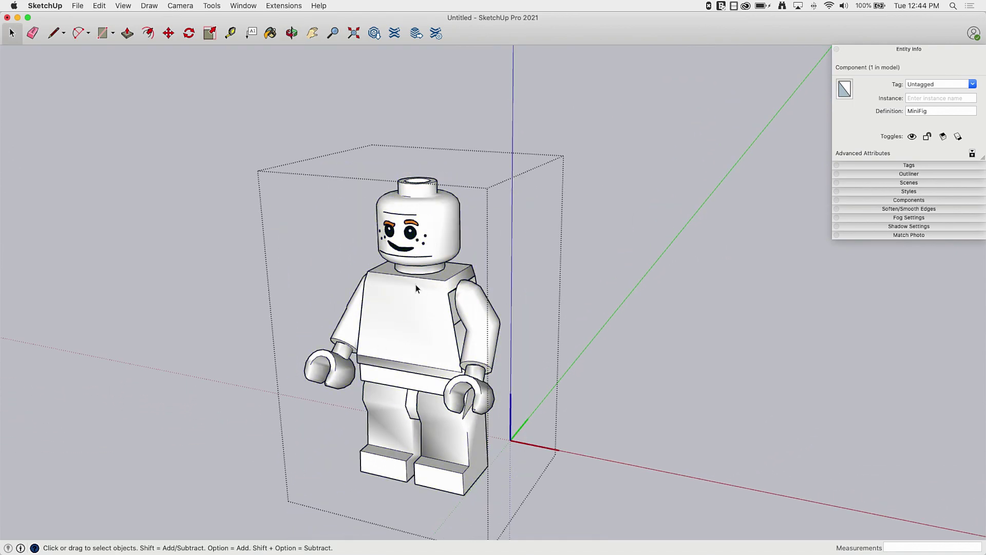
pyautogui.click(435, 252)
pyautogui.doubleClick(486, 396)
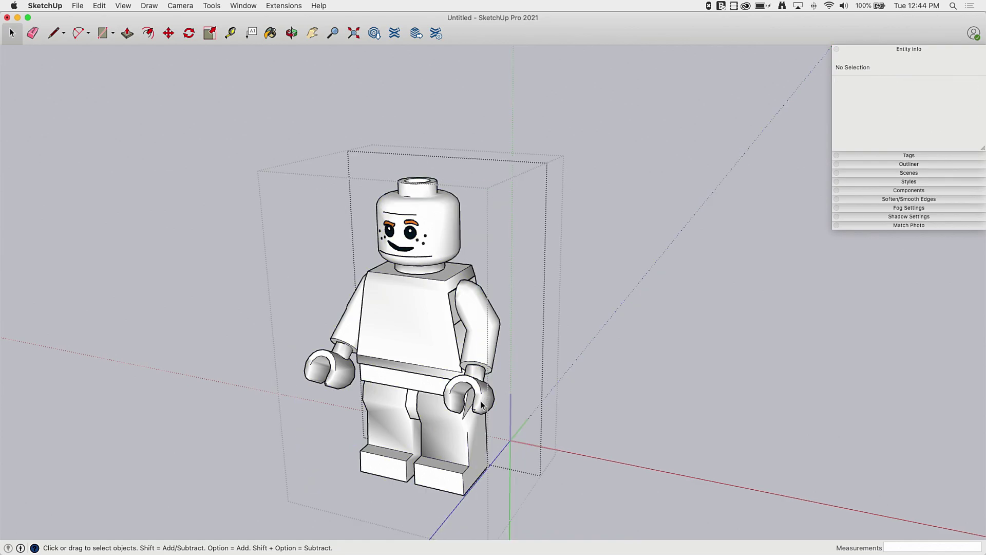
pyautogui.click(483, 401)
pyautogui.doubleClick(483, 404)
pyautogui.click(483, 405)
pyautogui.doubleClick(481, 404)
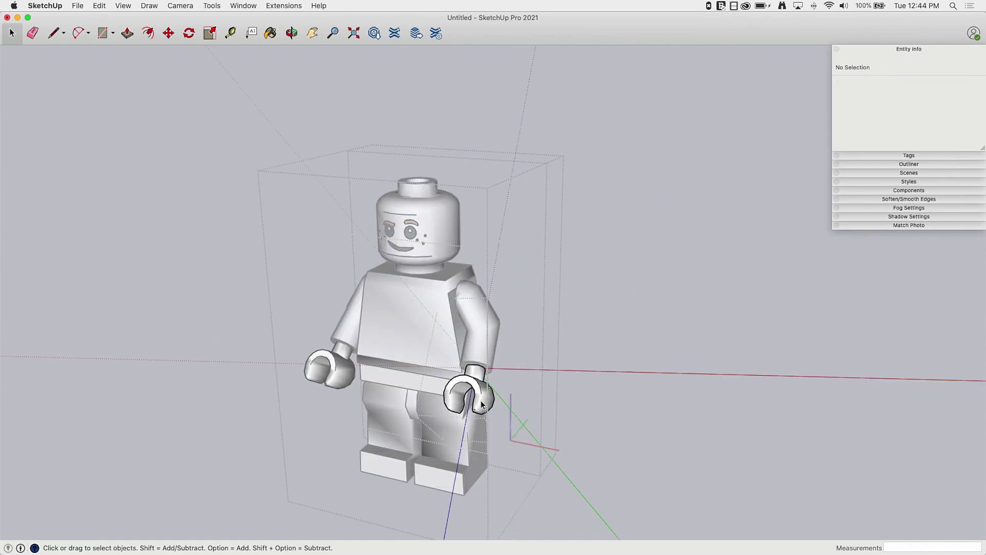
pyautogui.tripleClick(482, 404)
# Step: Try softening the hands' edges at 41 degrees between normals and exit the hand group to view them
pyautogui.click(881, 182)
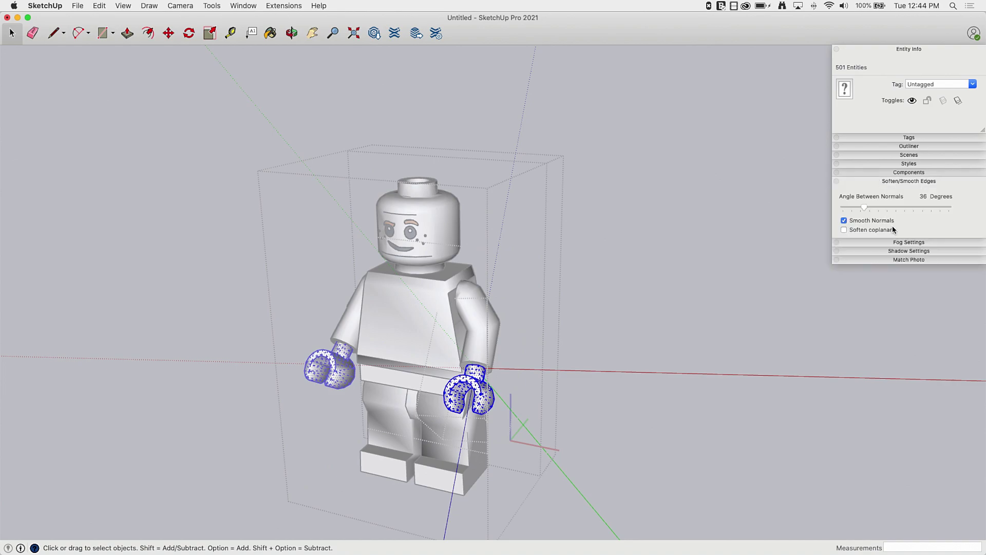
pyautogui.moveTo(863, 210)
pyautogui.mouseDown()
pyautogui.moveTo(855, 207)
pyautogui.moveTo(900, 211)
pyautogui.moveTo(867, 213)
pyautogui.mouseUp()
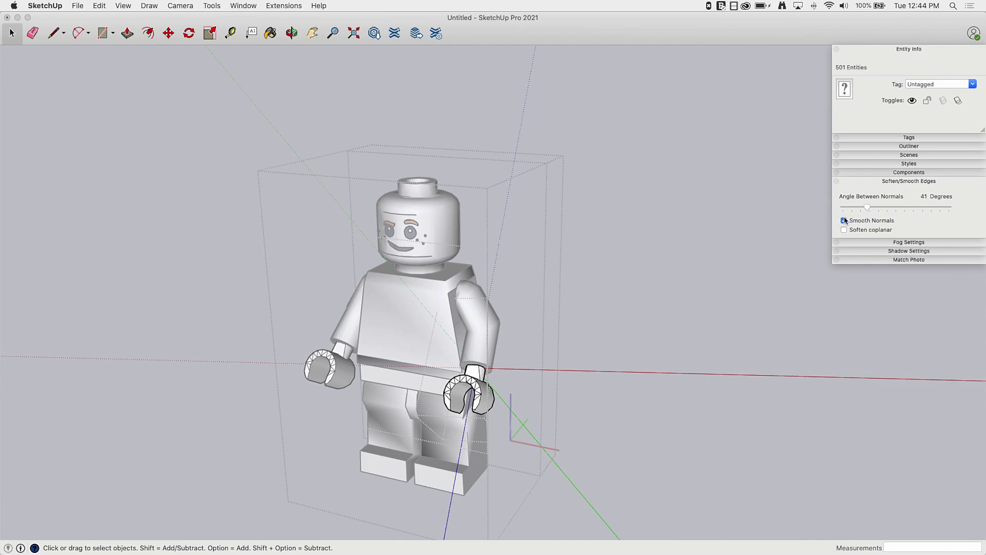
pyautogui.click(649, 213)
pyautogui.press('super+a')
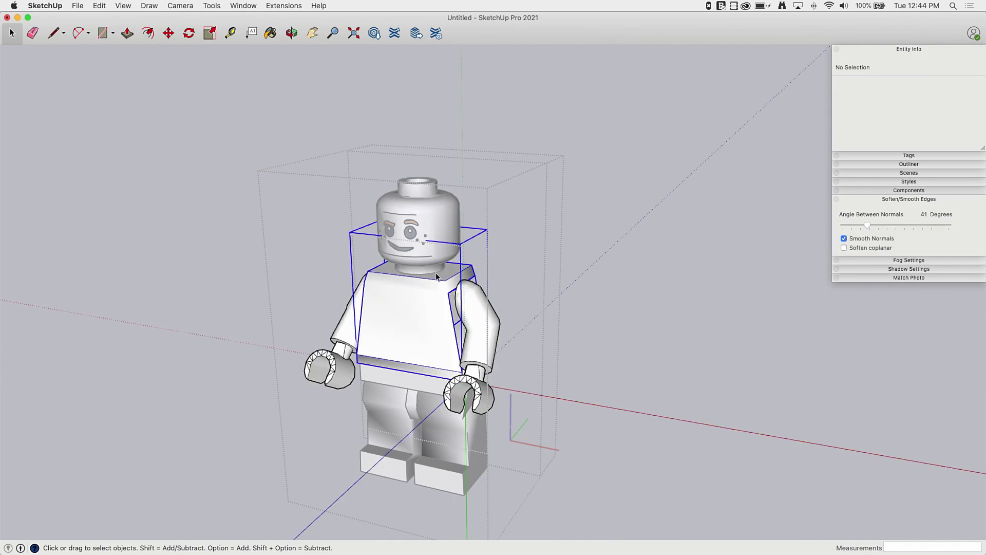
pyautogui.click(674, 236)
pyautogui.moveTo(566, 249)
pyautogui.mouseDown(button='middle')
pyautogui.moveTo(594, 229)
pyautogui.moveTo(571, 210)
pyautogui.moveTo(564, 236)
pyautogui.mouseUp(button='middle')
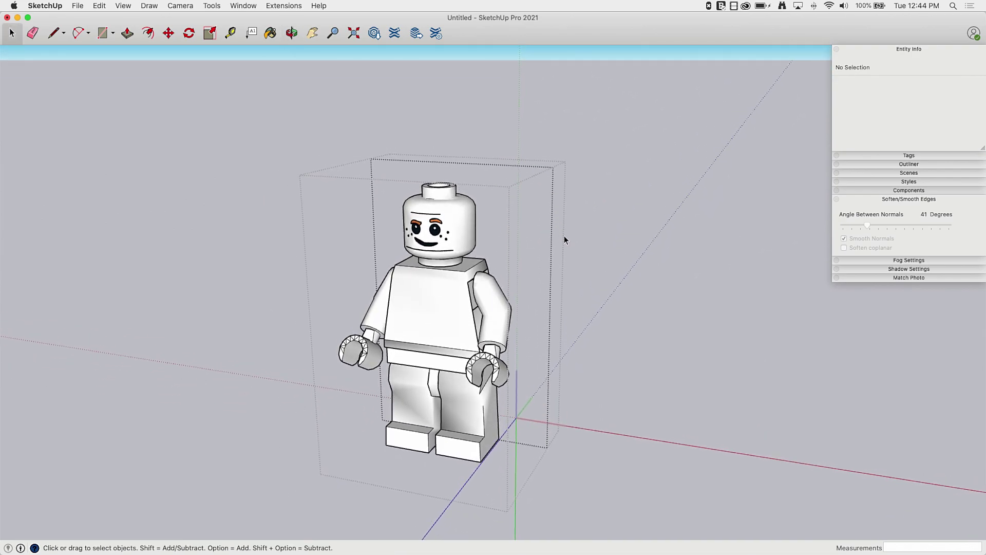
# Step: Undo the edge softening on the hands and back out to the top level of the MiniFig component
pyautogui.press('super+z')
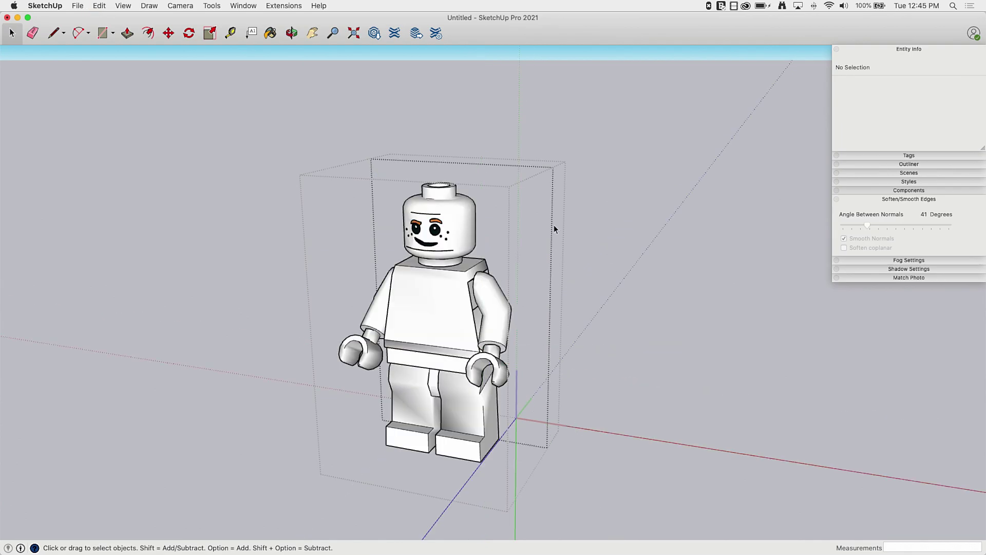
pyautogui.moveTo(554, 226); pyautogui.dragTo(558, 183, button='middle')
pyautogui.click(447, 304)
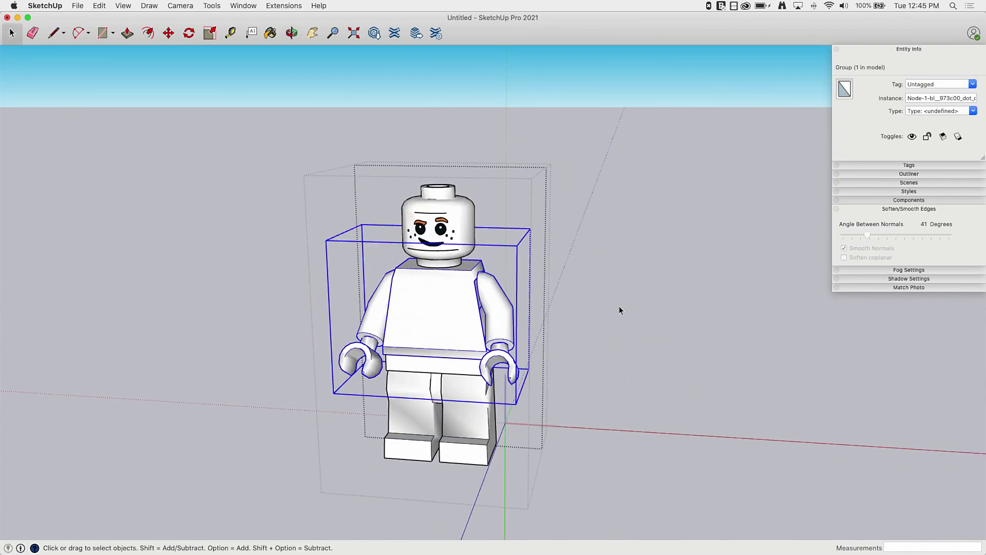
pyautogui.click(622, 304)
pyautogui.moveTo(633, 296); pyautogui.dragTo(609, 303, button='middle')
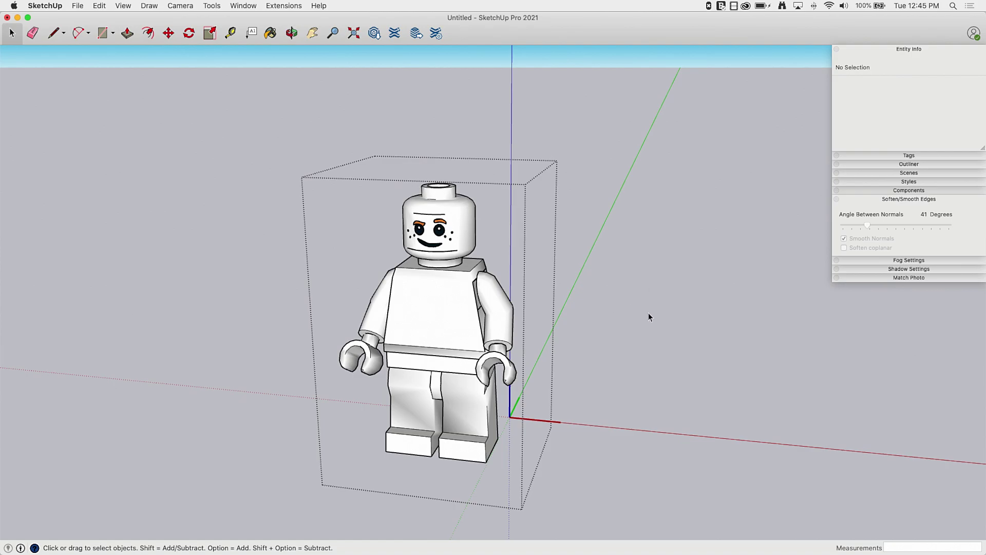